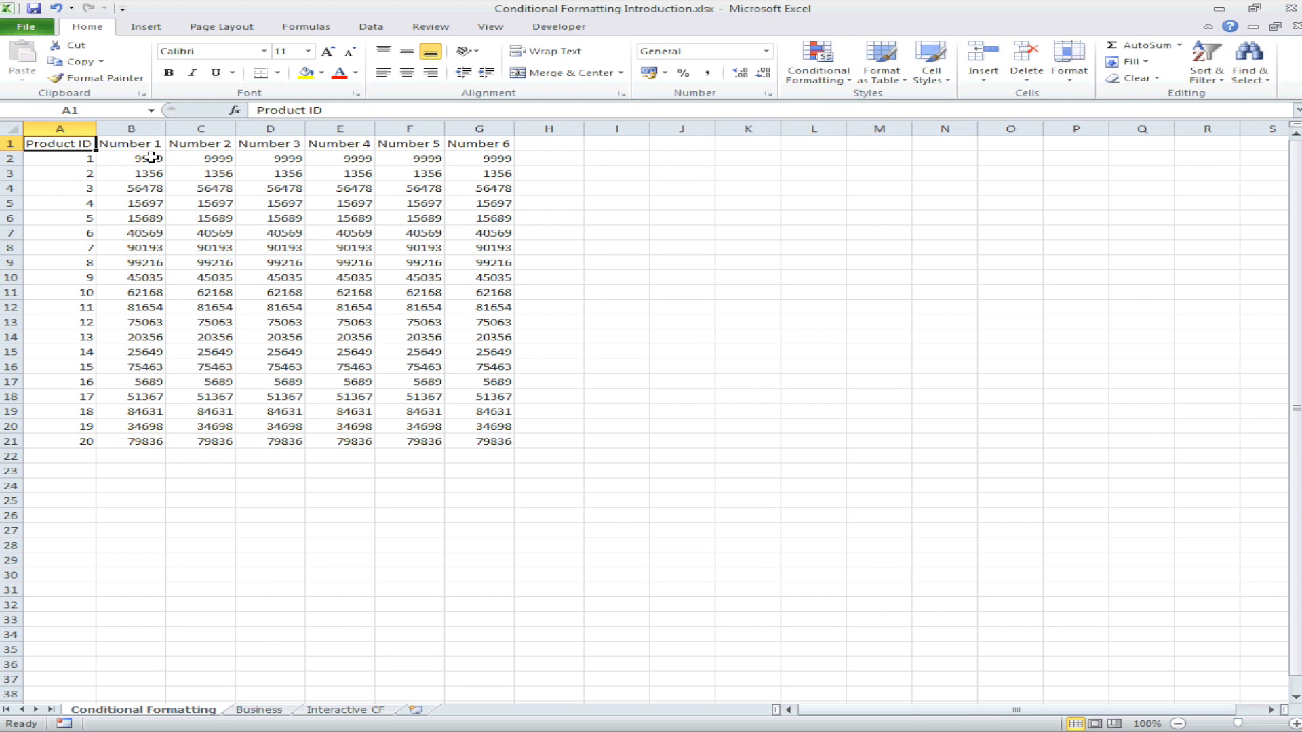
Step: Apply blue gradient data bars to the Number 1 values in B2:B21
{"action": "left_click_drag", "start_coordinate": [151, 157], "coordinate": [160, 443]}
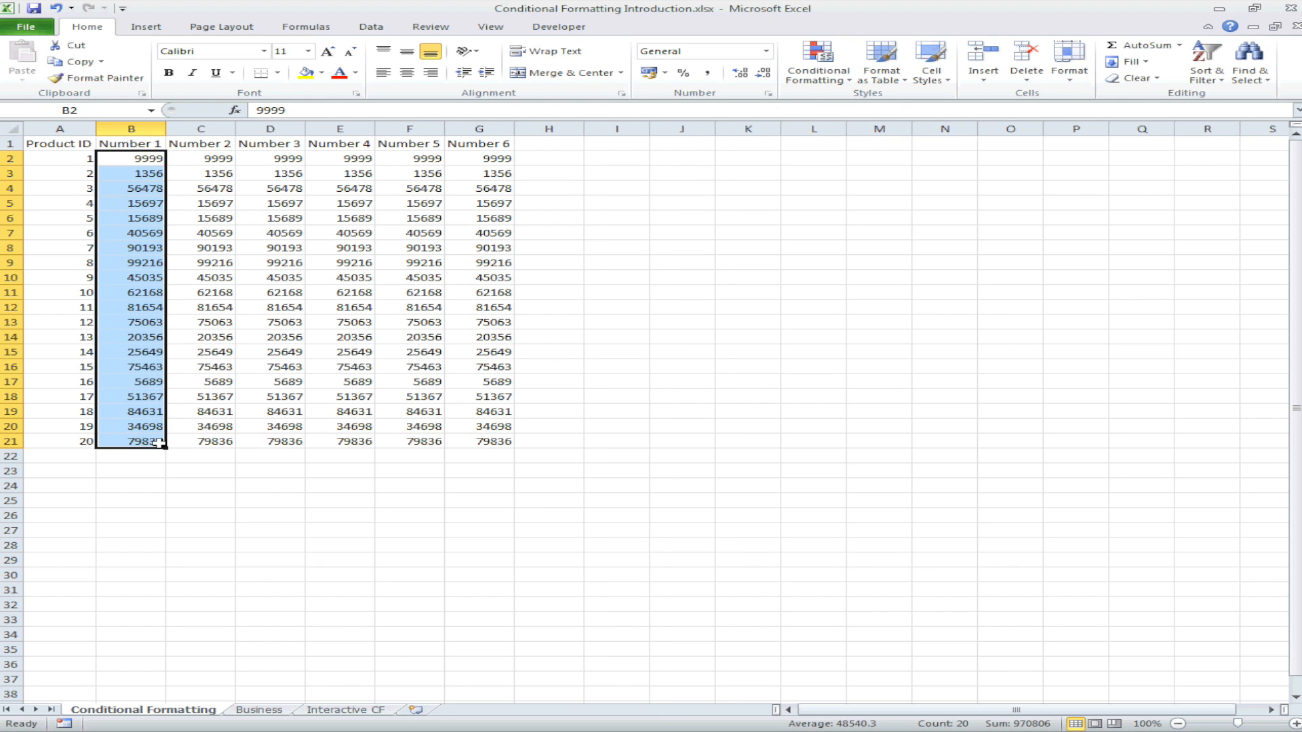
{"action": "left_click", "coordinate": [846, 78]}
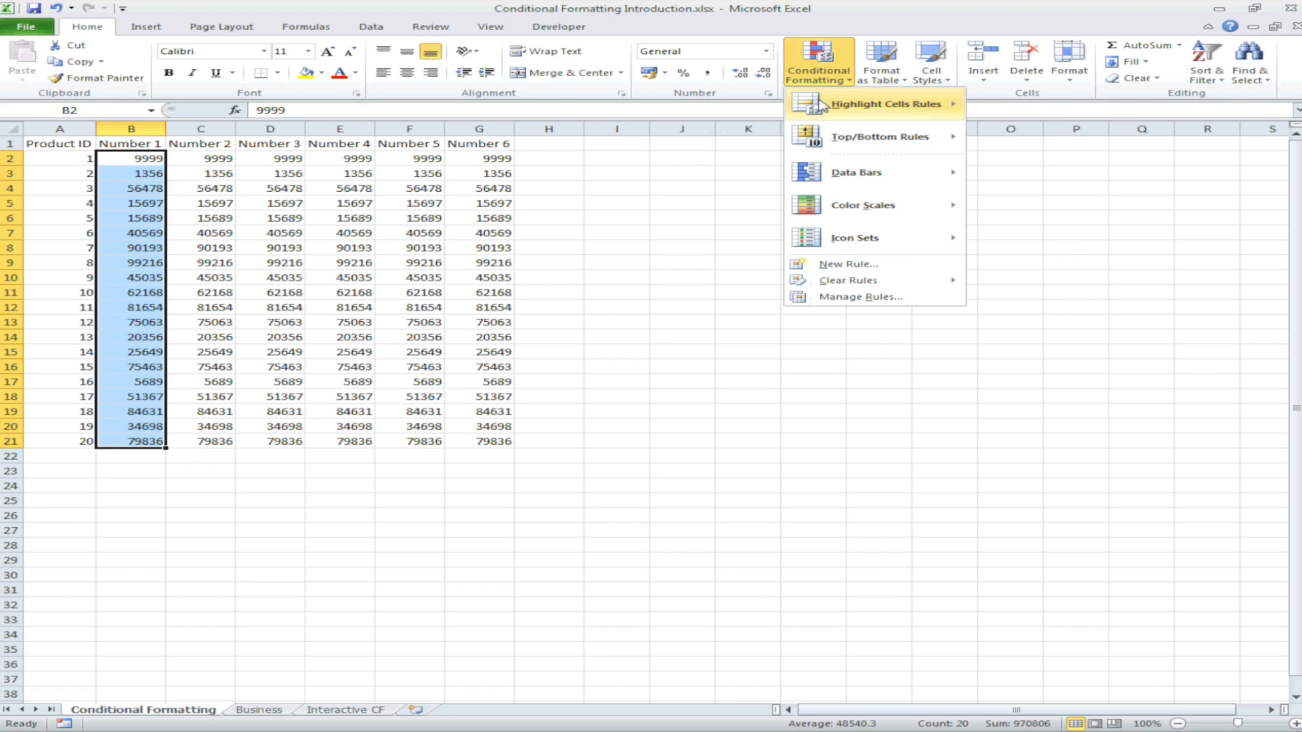
{"action": "mouse_move", "coordinate": [840, 175]}
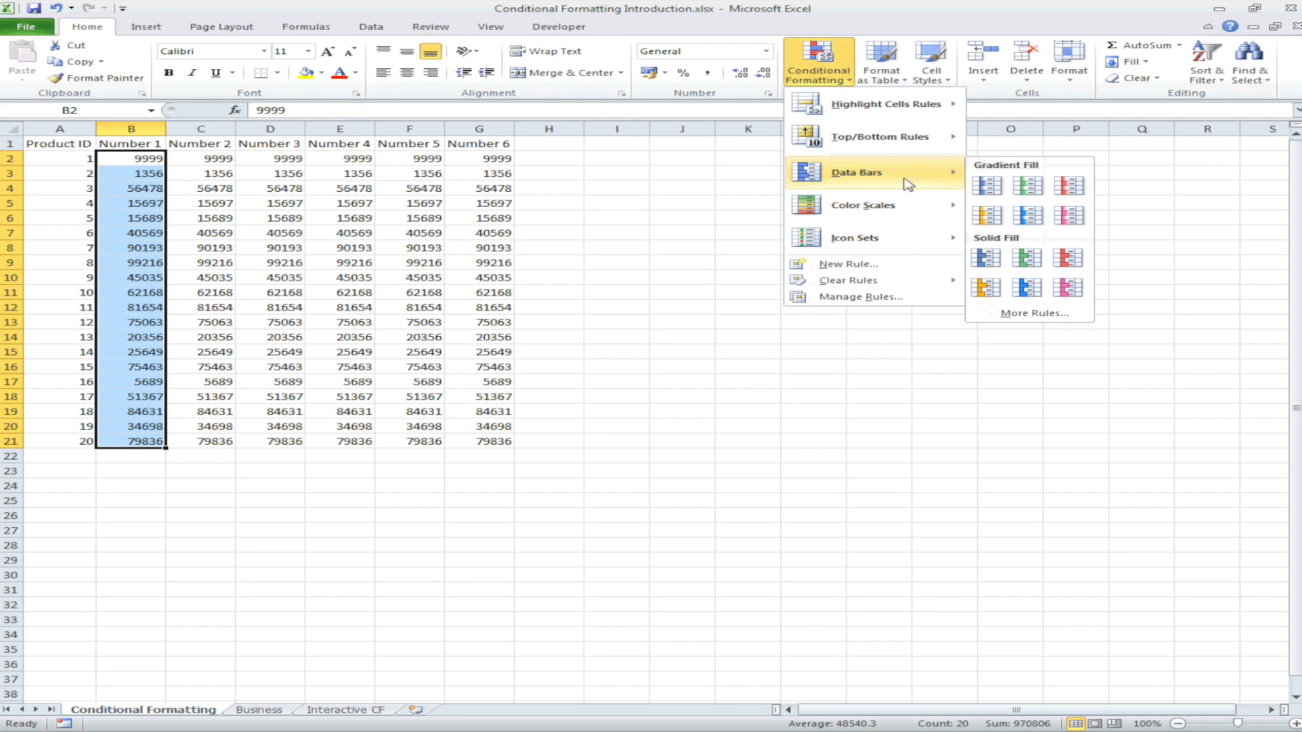
{"action": "left_click", "coordinate": [991, 187]}
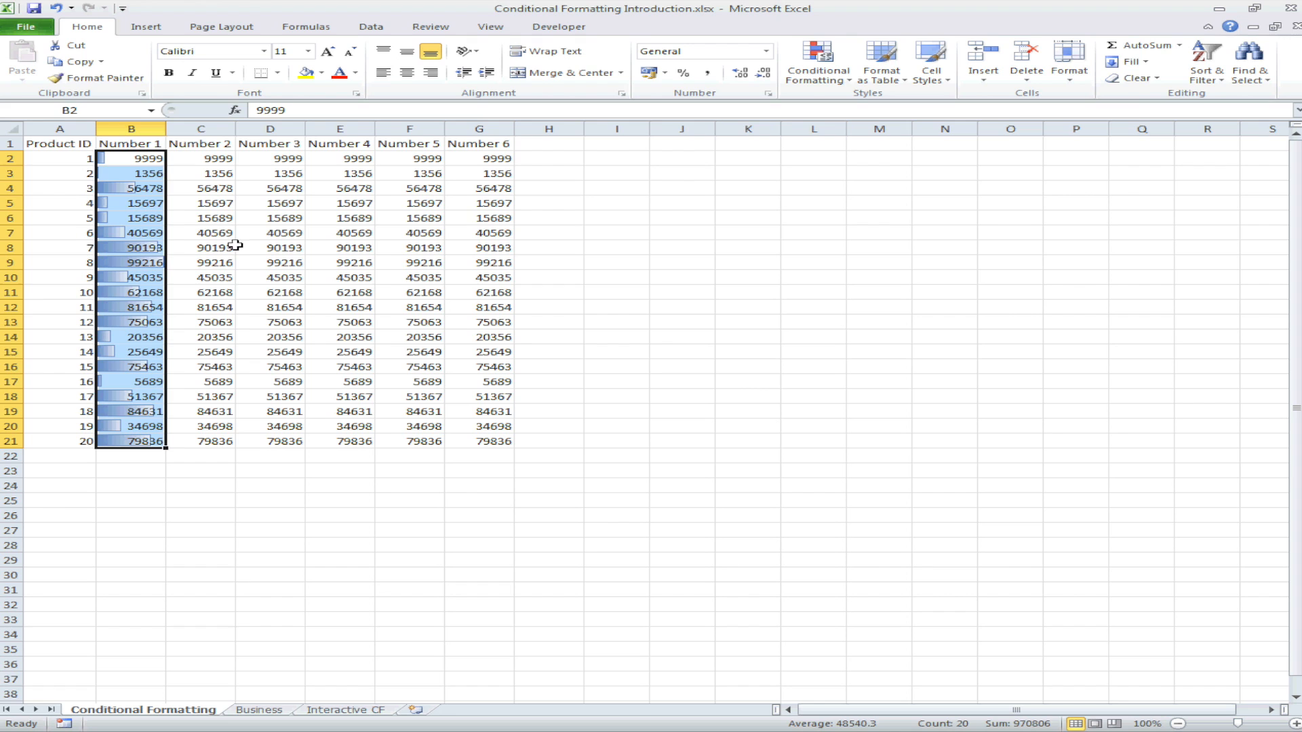
{"action": "left_click", "coordinate": [147, 263]}
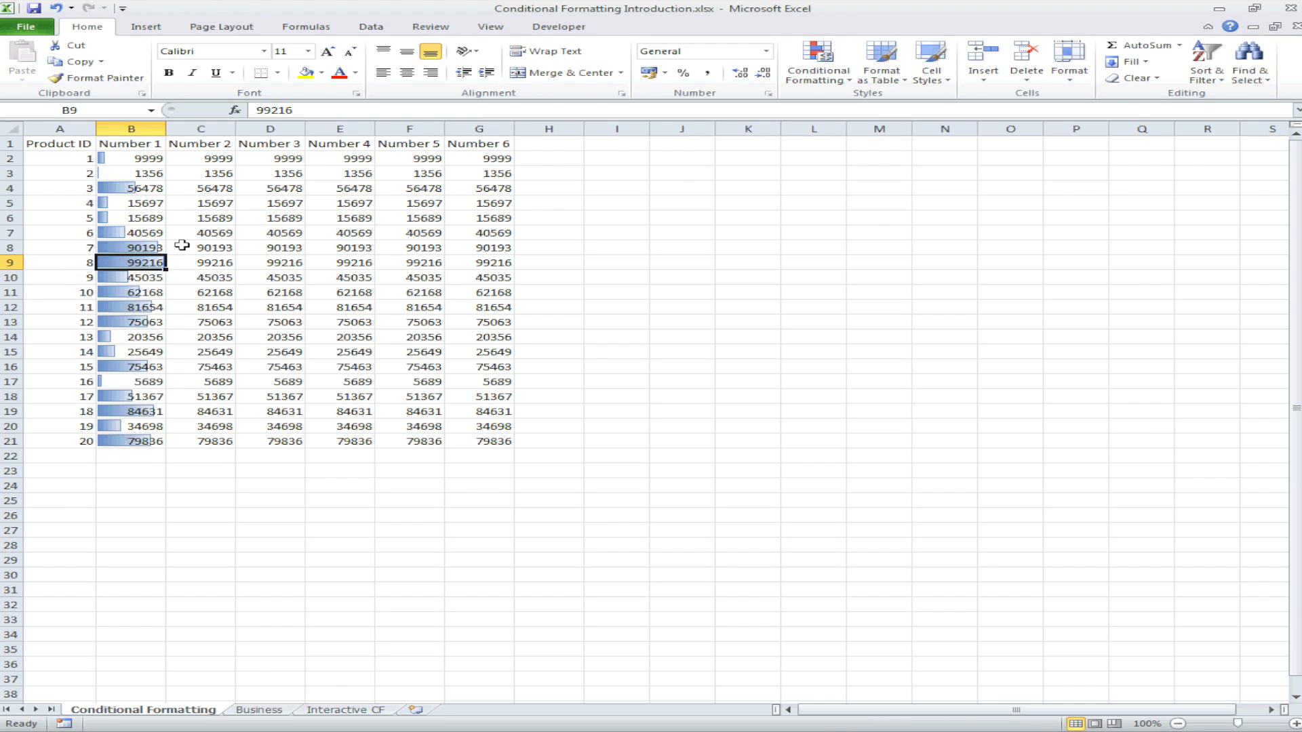
{"action": "left_click", "coordinate": [148, 172]}
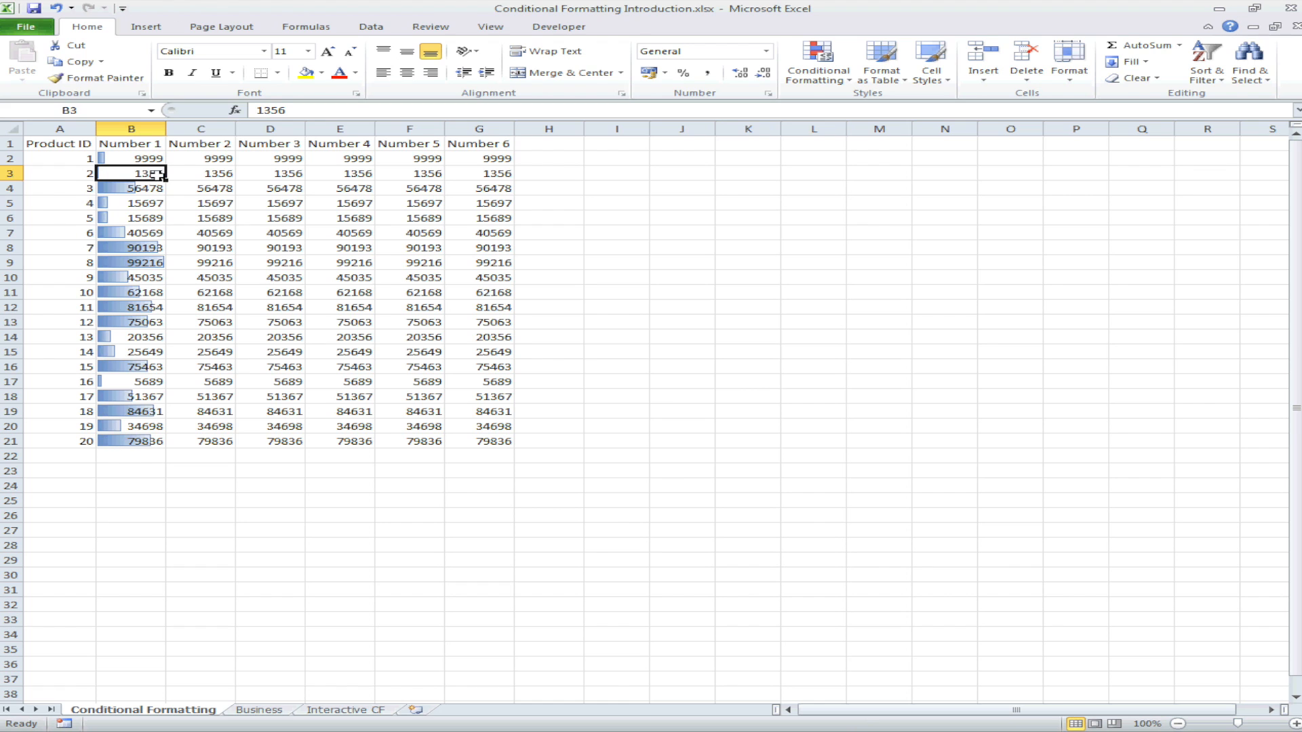
{"action": "left_click", "coordinate": [193, 185]}
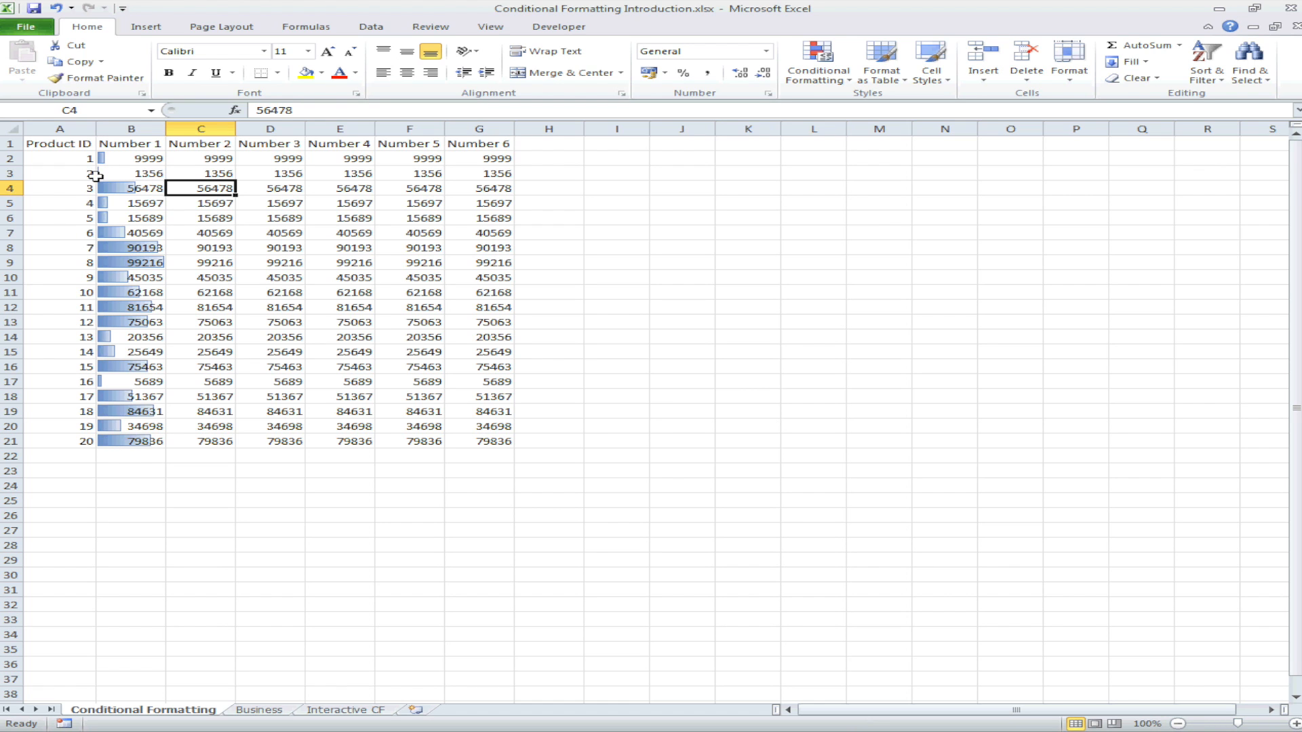
Step: Apply a green-yellow-red color scale to the Number 2 values in C2:C21
{"action": "left_click_drag", "start_coordinate": [202, 158], "coordinate": [216, 439]}
{"action": "left_click", "coordinate": [810, 76]}
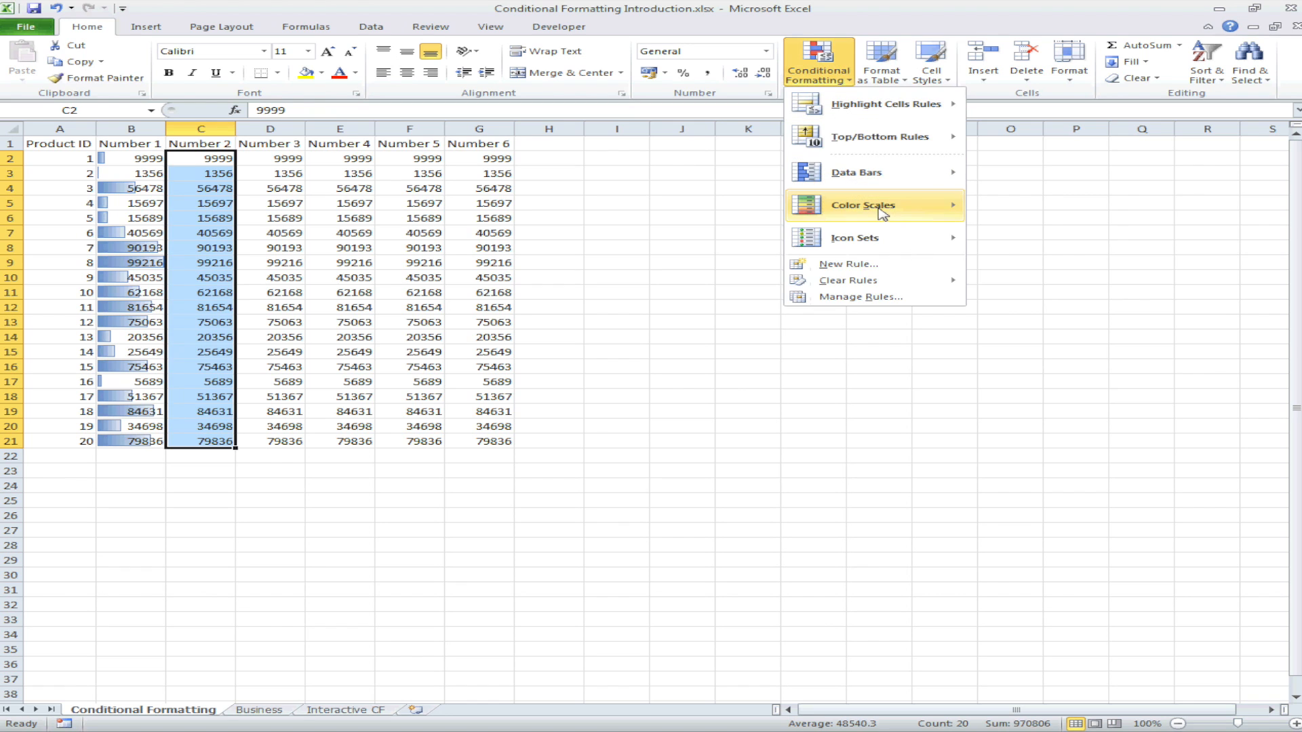
{"action": "mouse_move", "coordinate": [891, 214]}
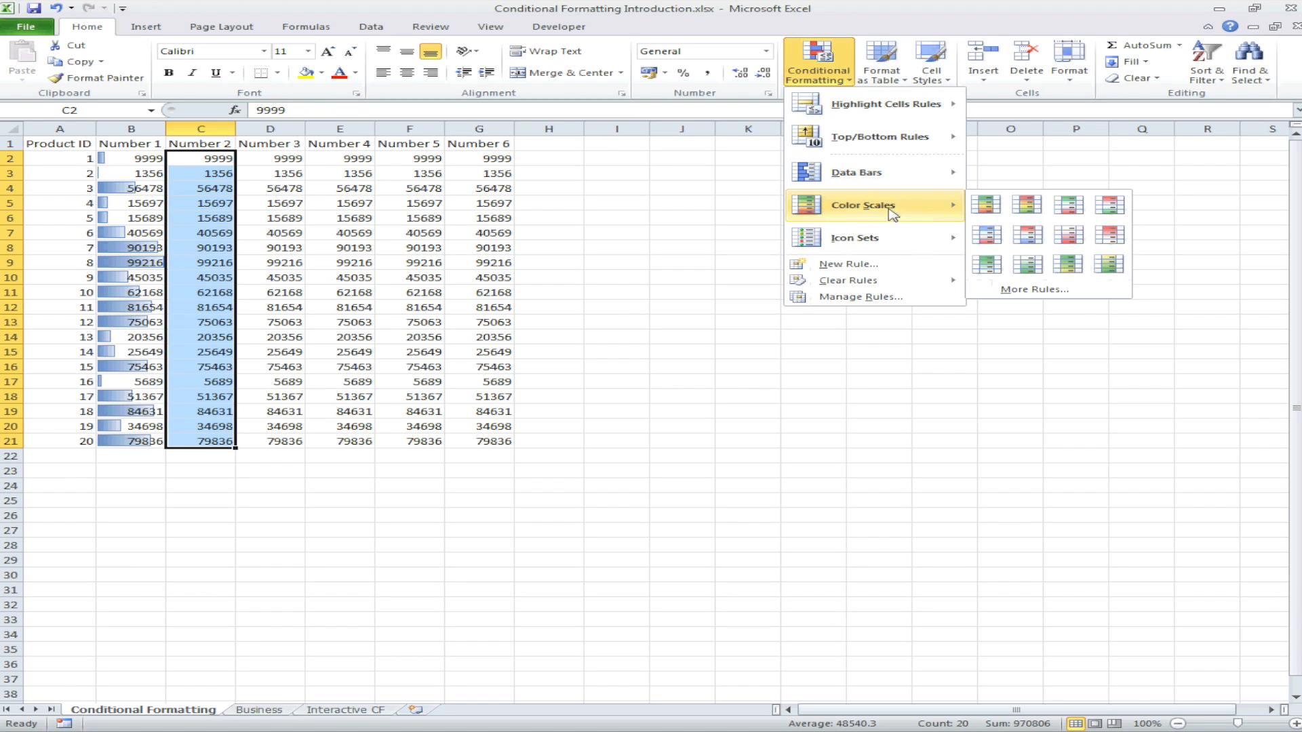
{"action": "left_click", "coordinate": [978, 206]}
Step: Apply a green-white-red color scale to the Number 3 values in D2:D21
{"action": "left_click", "coordinate": [298, 161]}
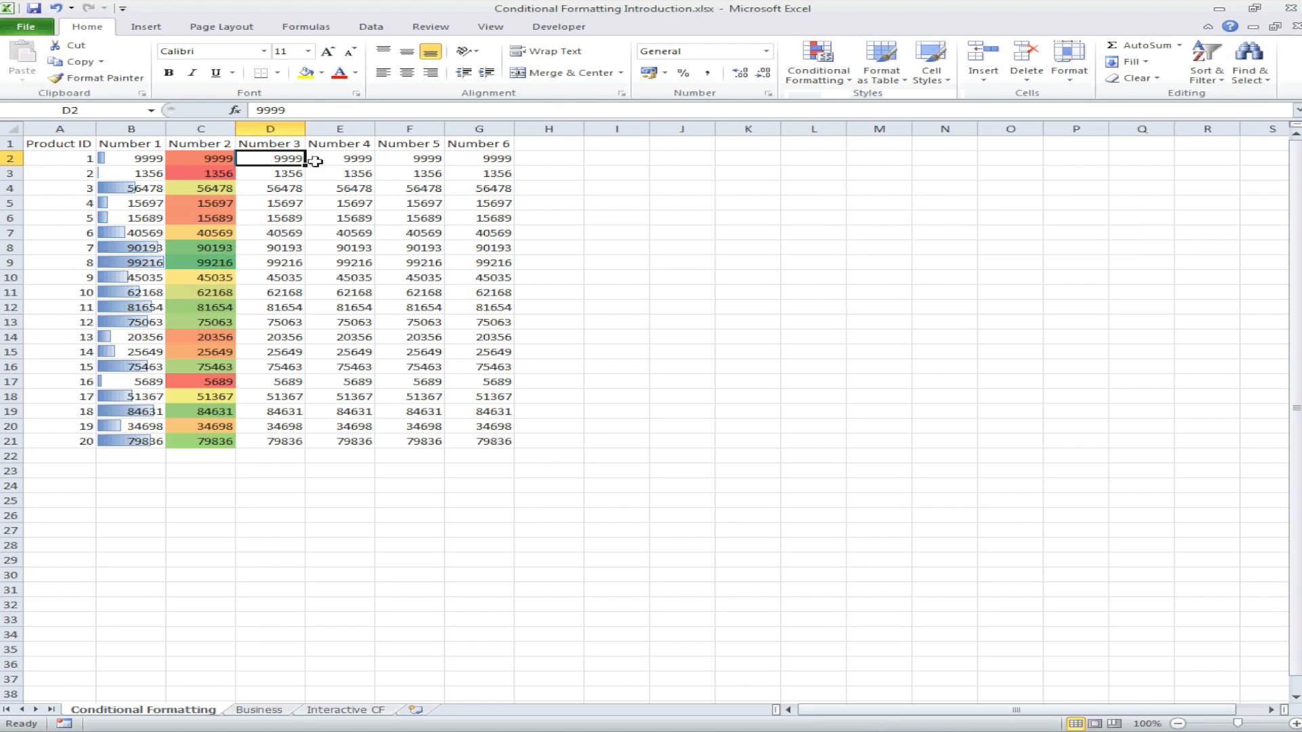
{"action": "left_click_drag", "start_coordinate": [285, 161], "coordinate": [267, 448]}
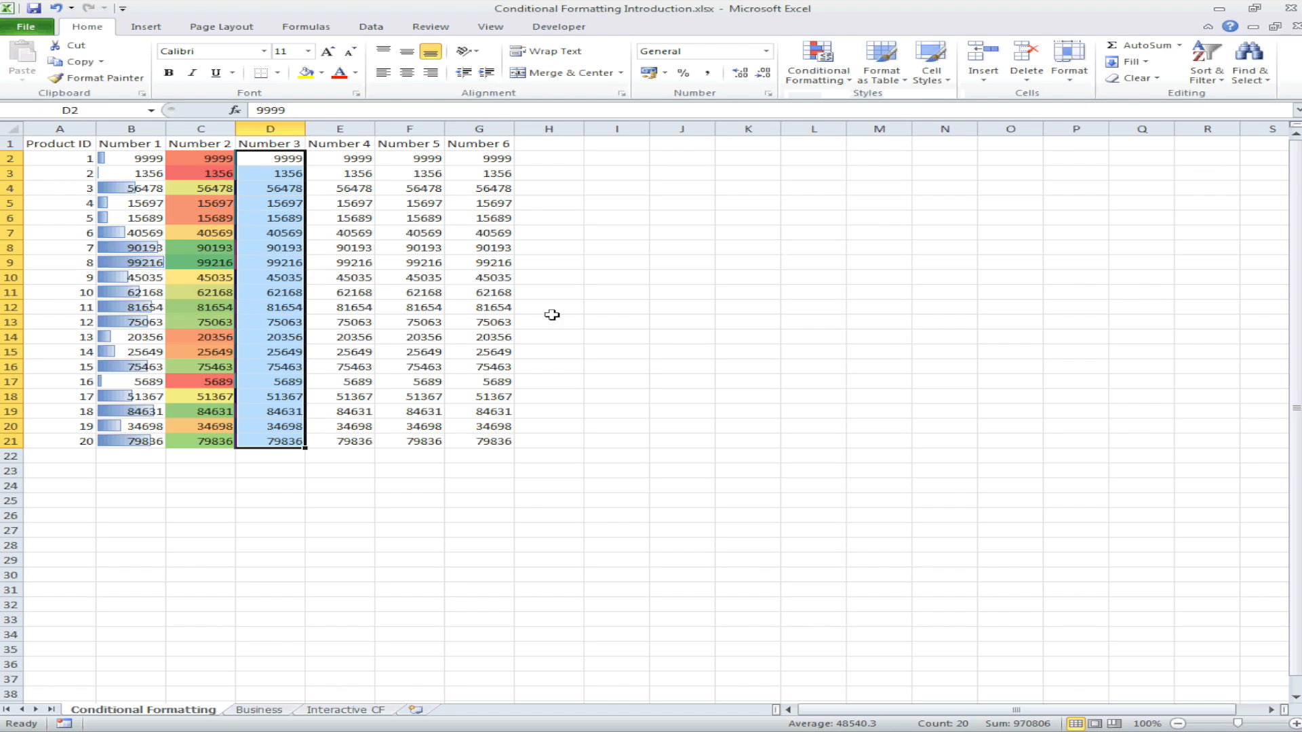
{"action": "left_click", "coordinate": [851, 65]}
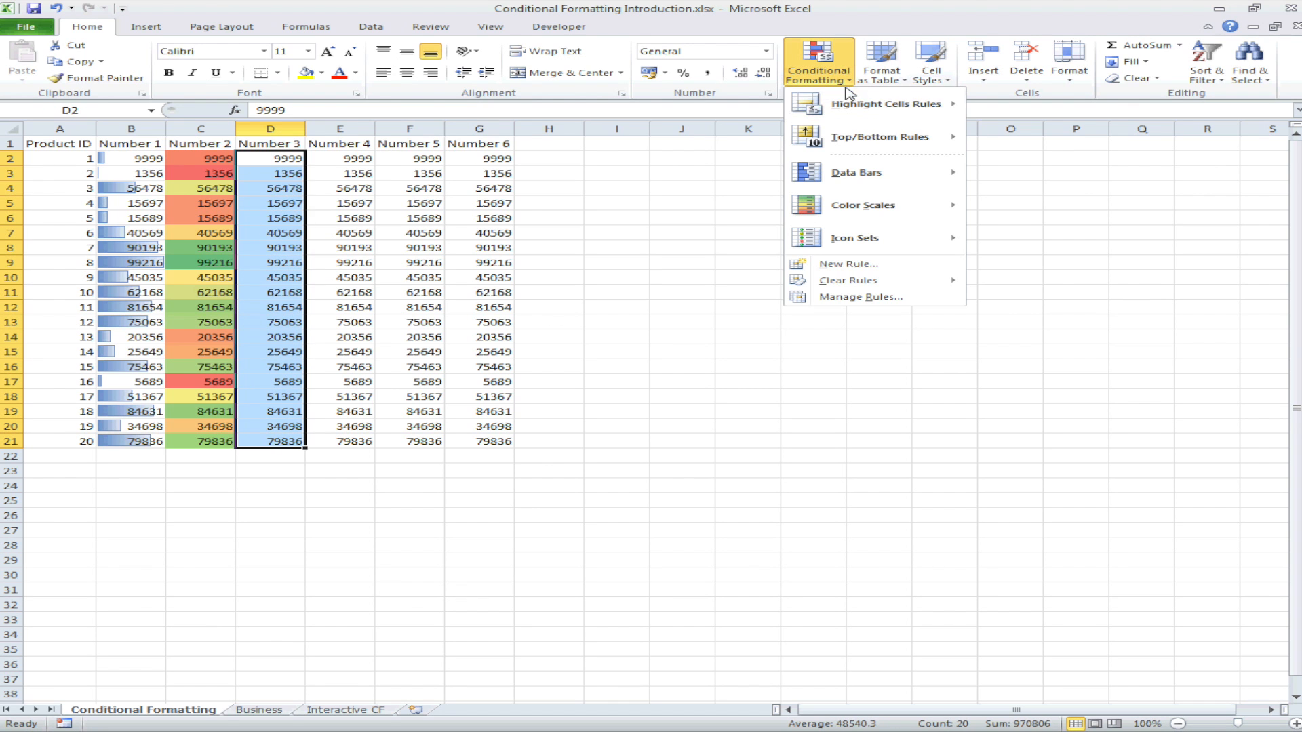
{"action": "mouse_move", "coordinate": [926, 205]}
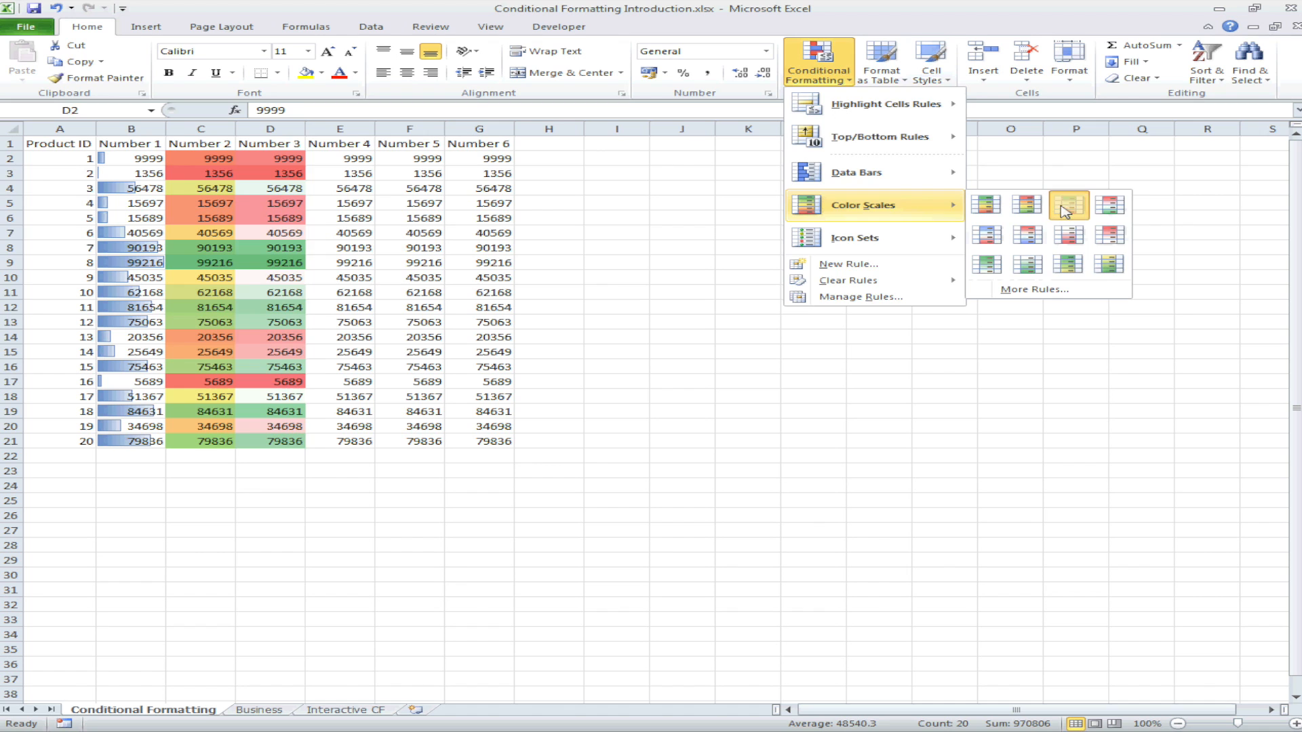
{"action": "left_click", "coordinate": [1065, 209]}
Step: Apply the 3 colored arrows icon set to the Number 4 values in E2:E21
{"action": "left_click_drag", "start_coordinate": [359, 163], "coordinate": [354, 442]}
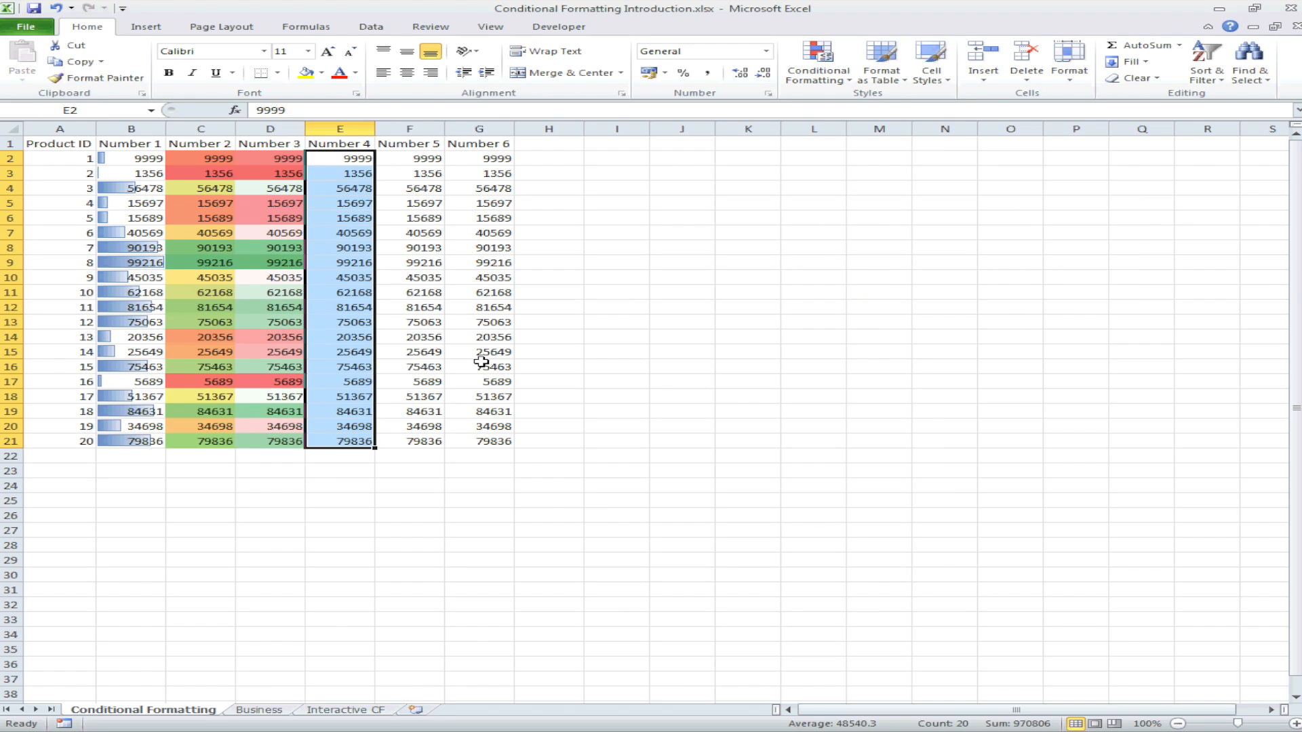
{"action": "left_click", "coordinate": [818, 64]}
{"action": "mouse_move", "coordinate": [910, 239]}
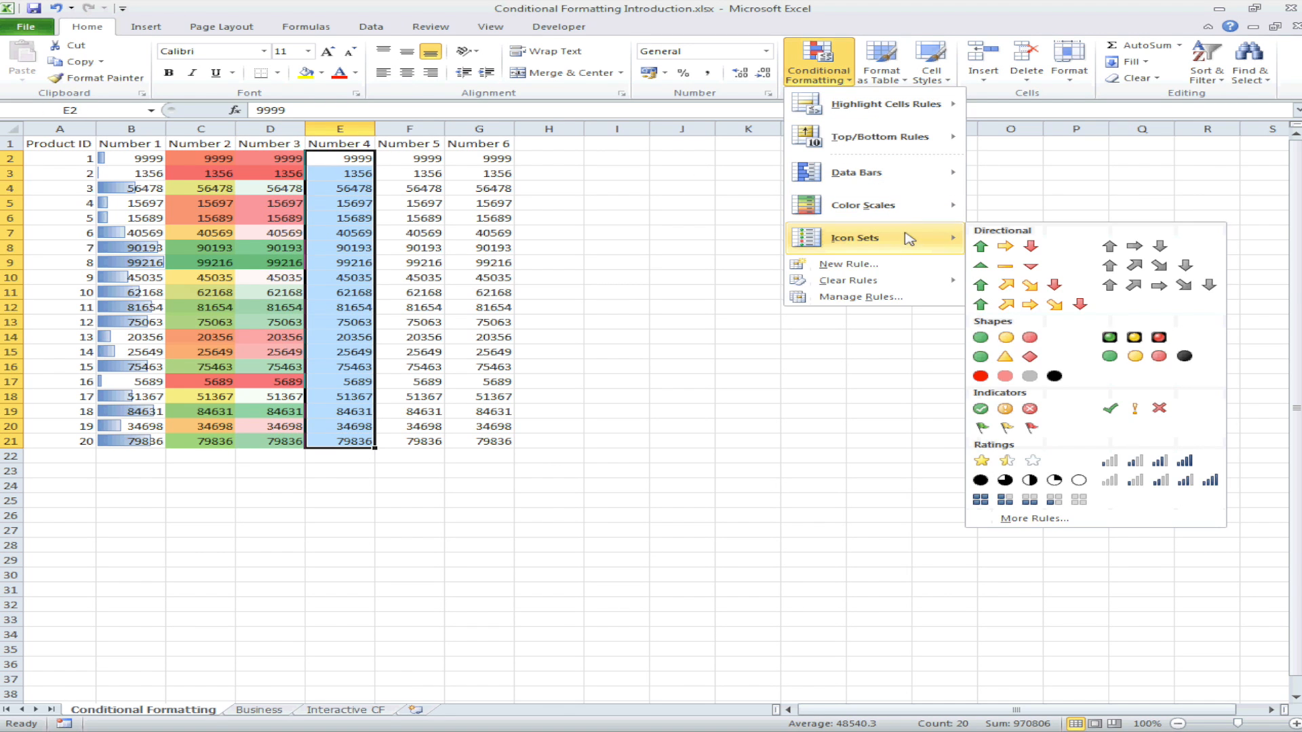
{"action": "left_click", "coordinate": [982, 247]}
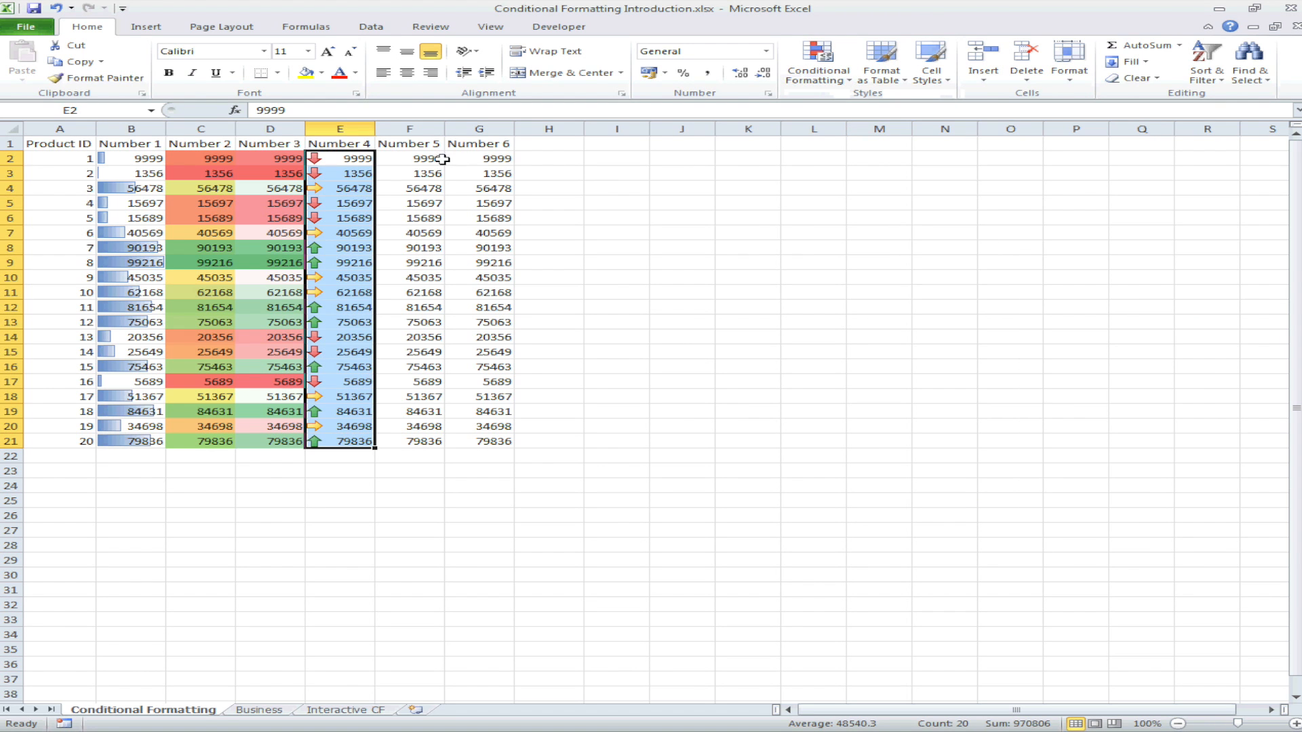
Step: Apply the 3 circled symbols icon set to the Number 5 values in F2:F21
{"action": "left_click_drag", "start_coordinate": [438, 160], "coordinate": [385, 442]}
{"action": "left_click", "coordinate": [814, 79]}
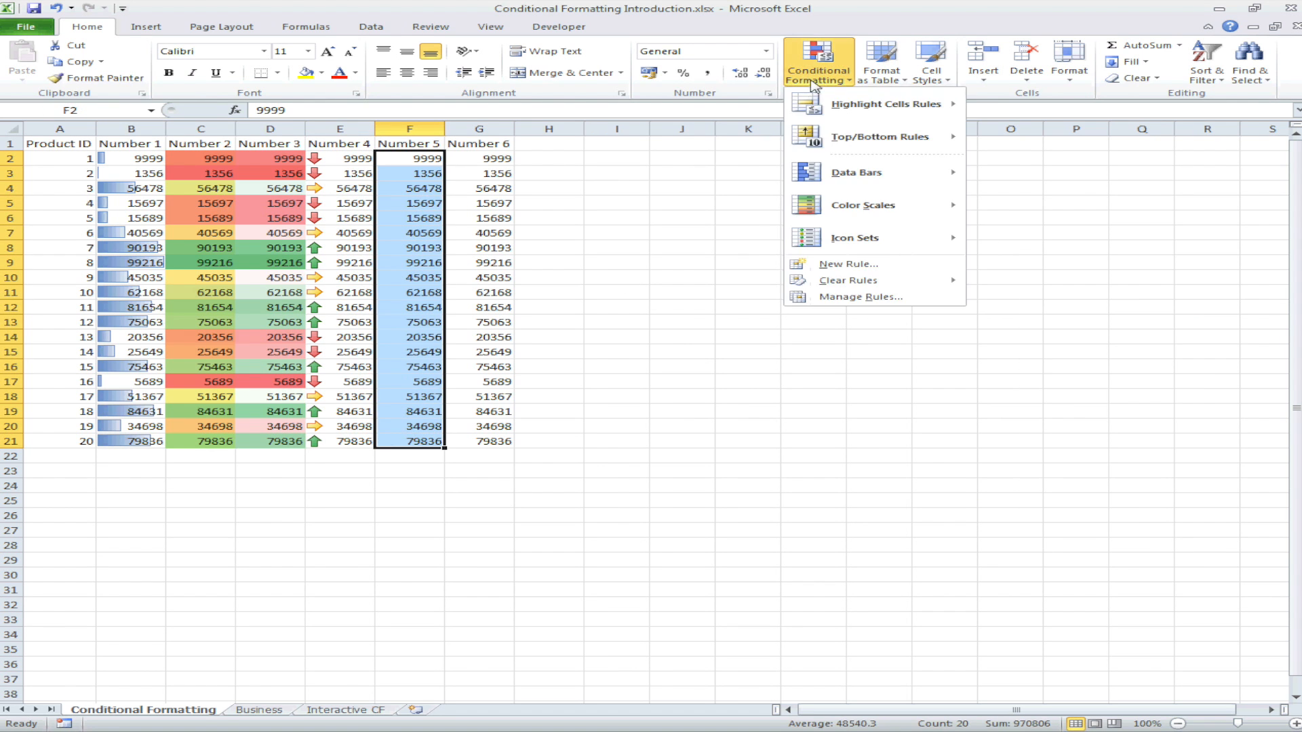
{"action": "mouse_move", "coordinate": [916, 246]}
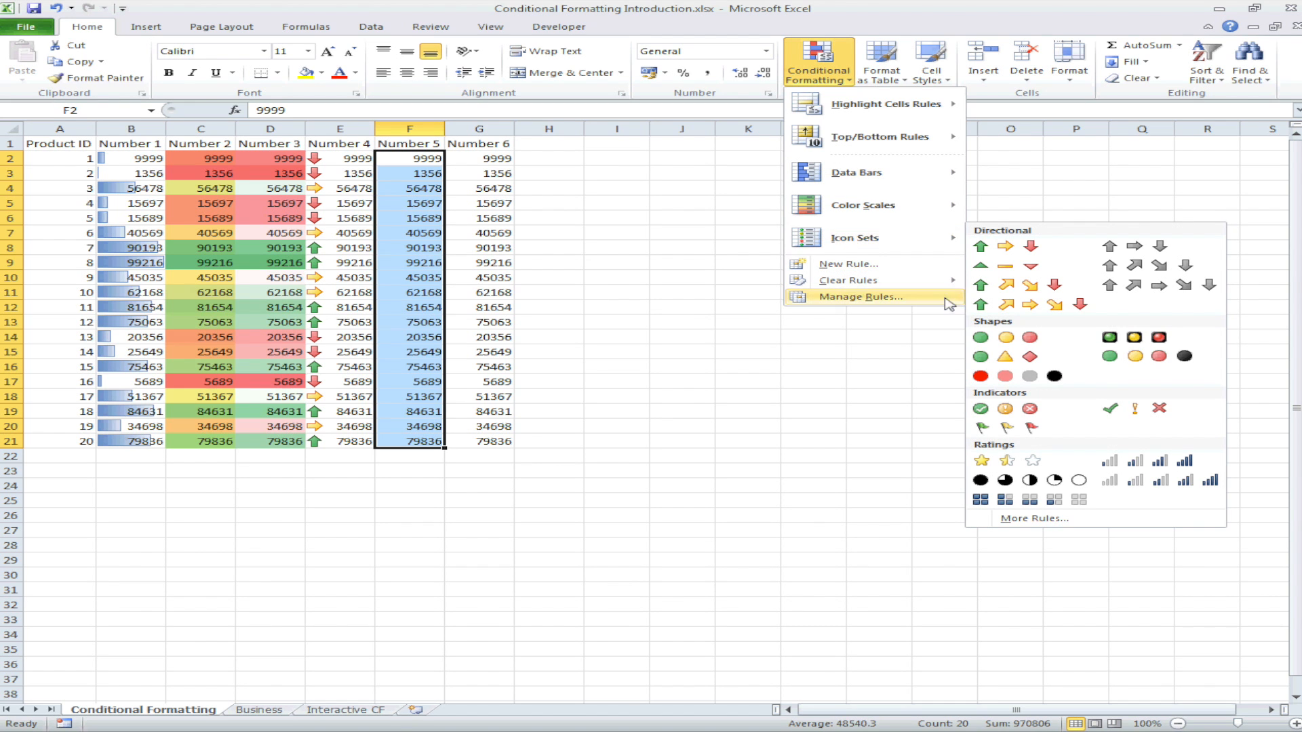
{"action": "left_click", "coordinate": [1026, 410]}
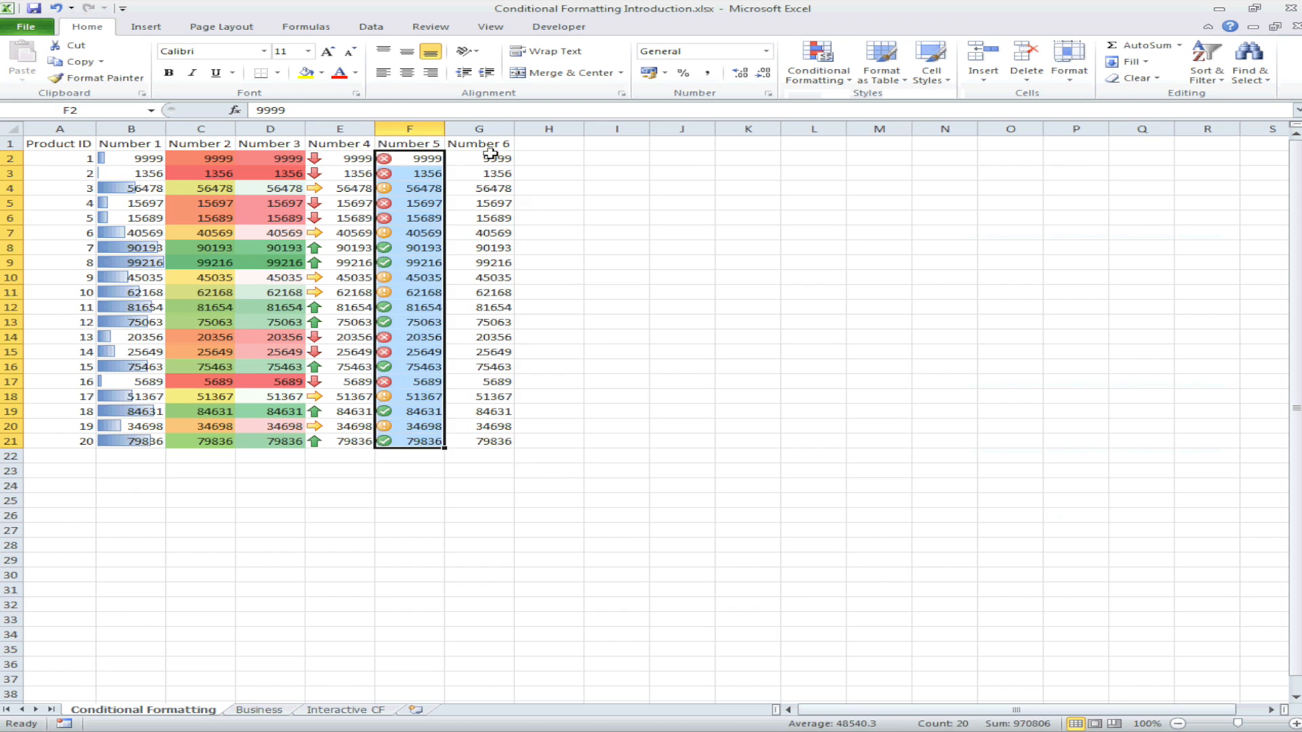
Step: Highlight the top 10% of Number 6 values in G2:G21 with Green Fill with Dark Green Text
{"action": "left_click_drag", "start_coordinate": [490, 156], "coordinate": [478, 439]}
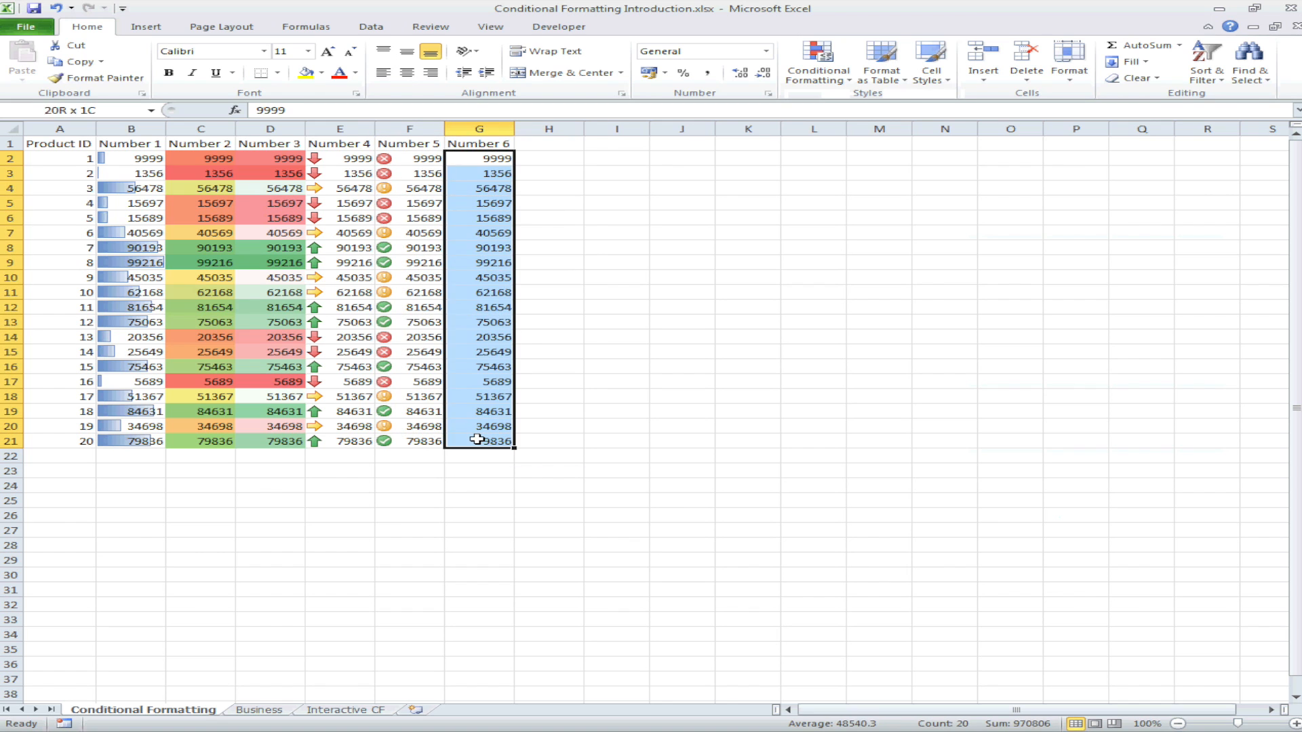
{"action": "left_click", "coordinate": [835, 73]}
{"action": "mouse_move", "coordinate": [938, 145]}
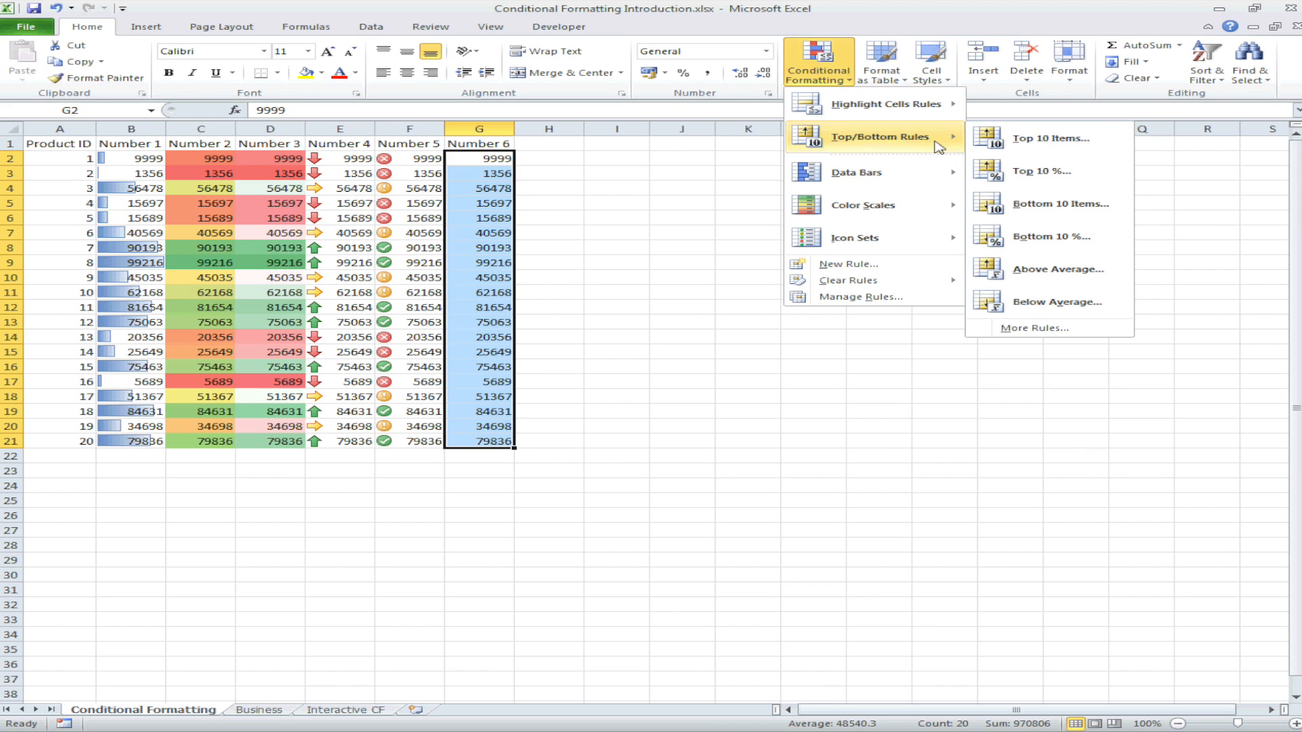
{"action": "left_click", "coordinate": [1032, 179]}
{"action": "left_click", "coordinate": [737, 481]}
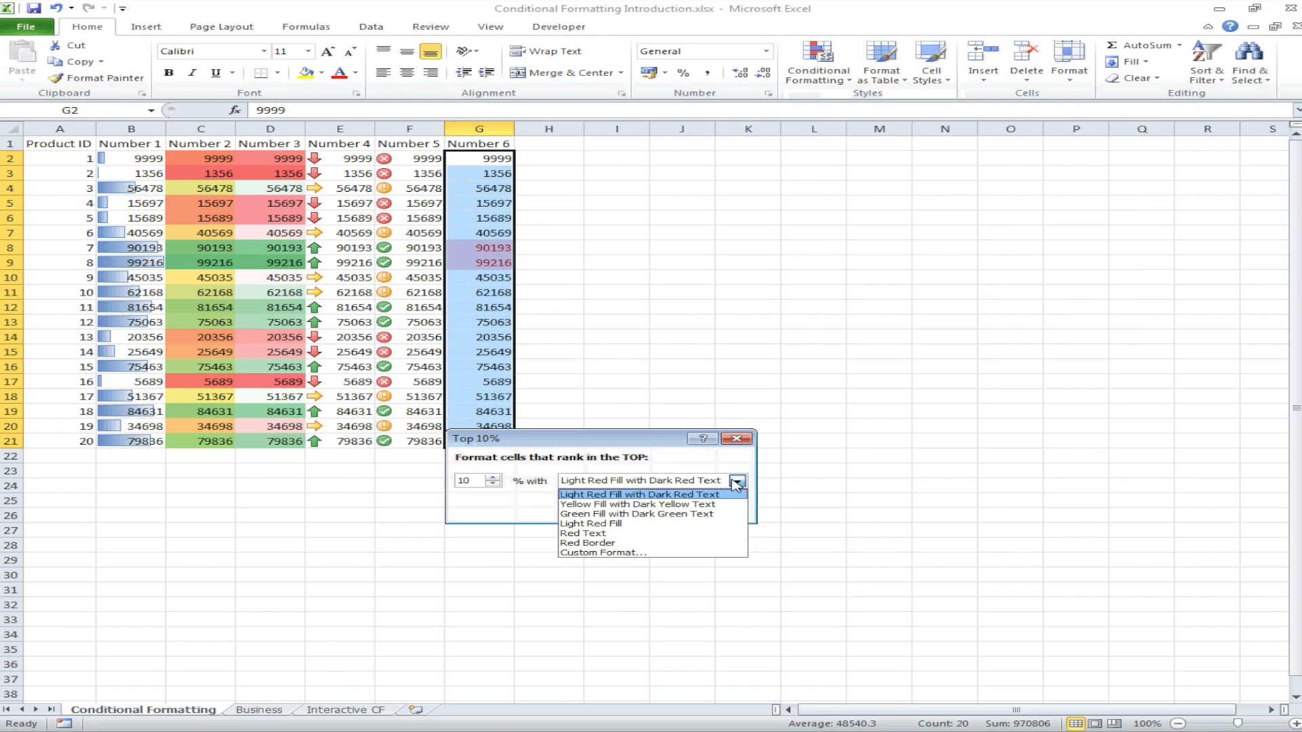
{"action": "left_click", "coordinate": [672, 514]}
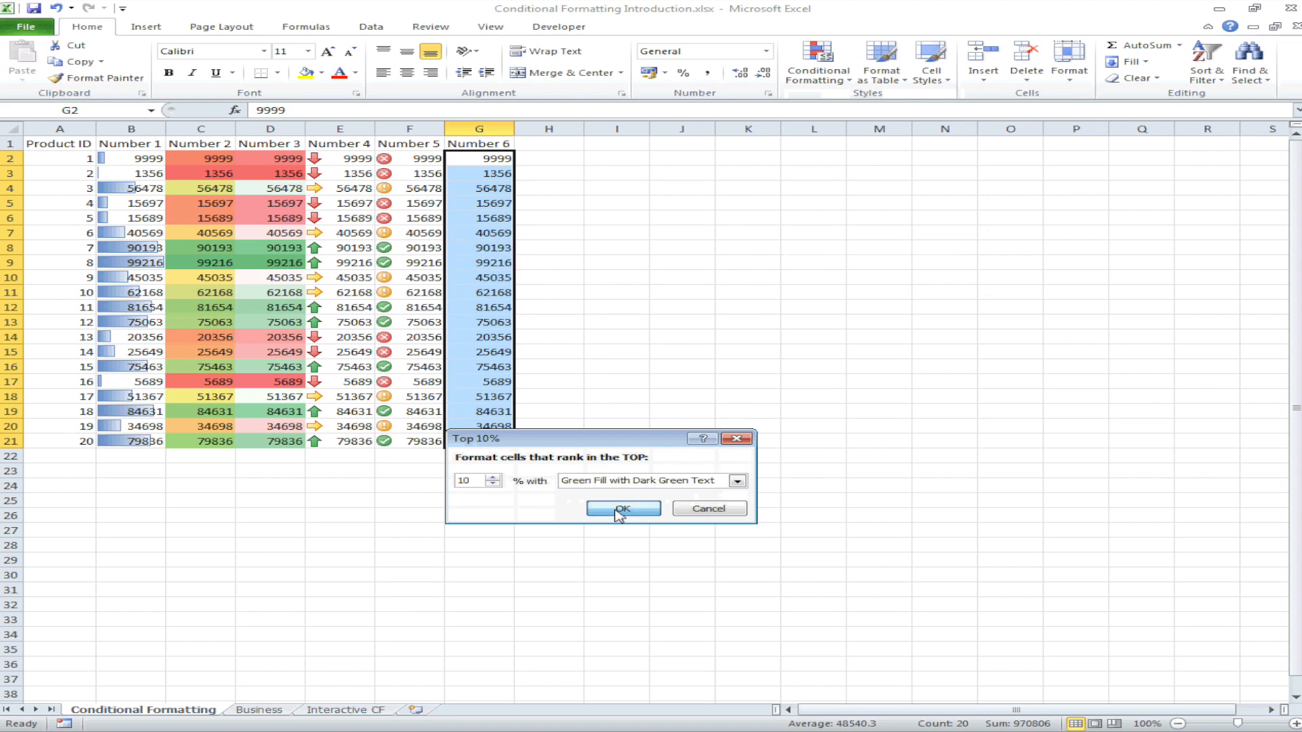
{"action": "left_click", "coordinate": [621, 512]}
Step: Highlight the bottom 10% of the Number 6 values with Light Red Fill with Dark Red Text
{"action": "left_click", "coordinate": [819, 65]}
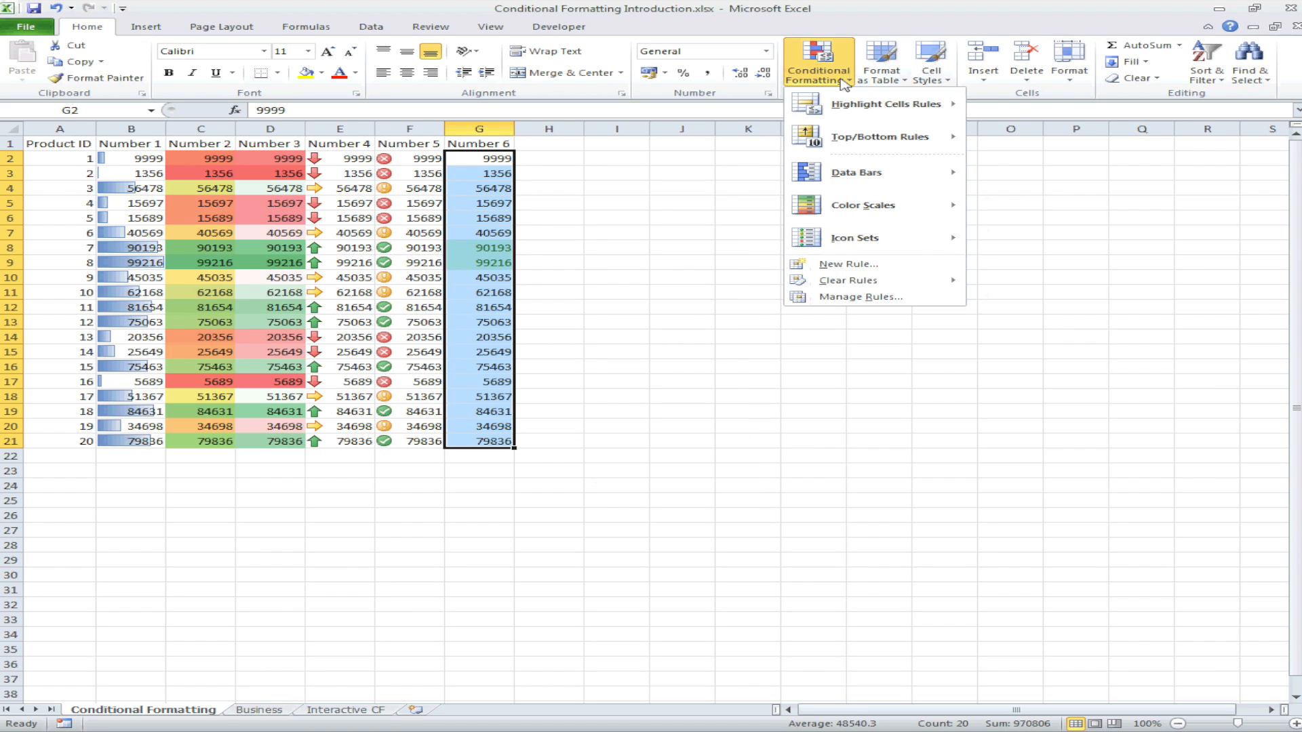
{"action": "mouse_move", "coordinate": [867, 145]}
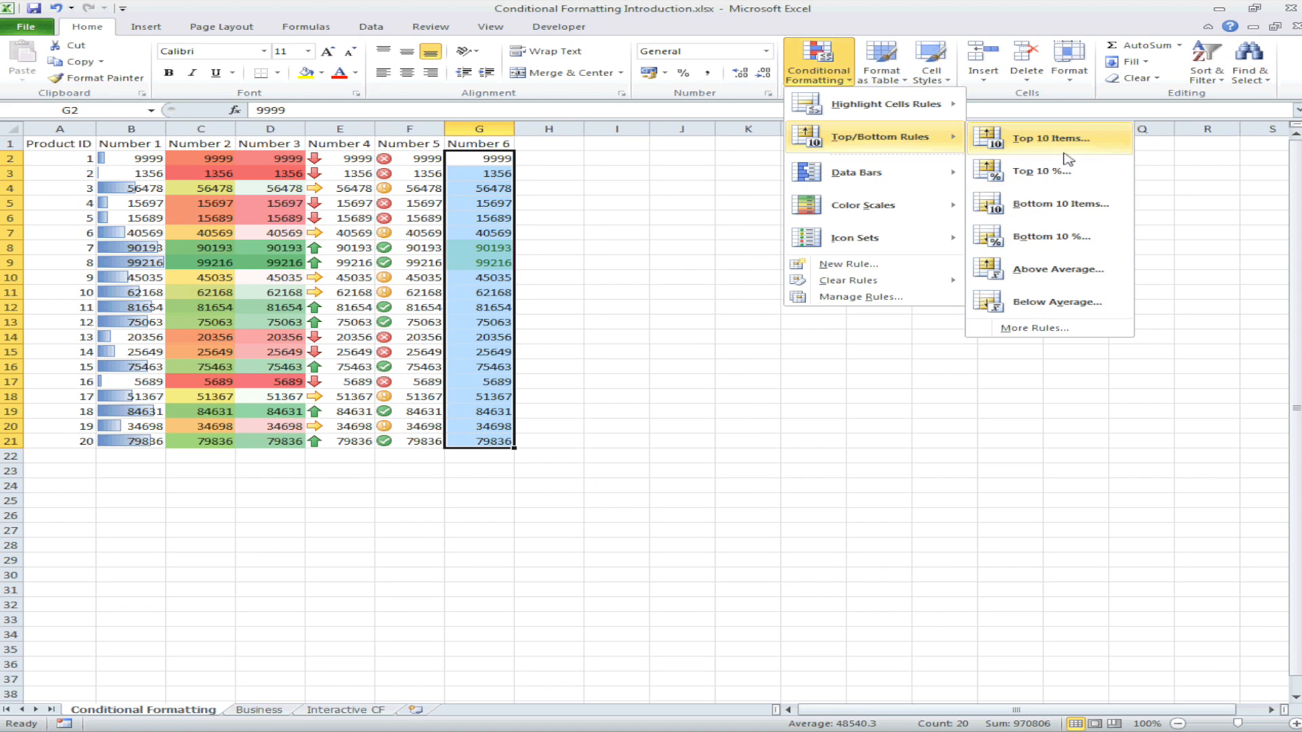
{"action": "left_click", "coordinate": [1062, 236]}
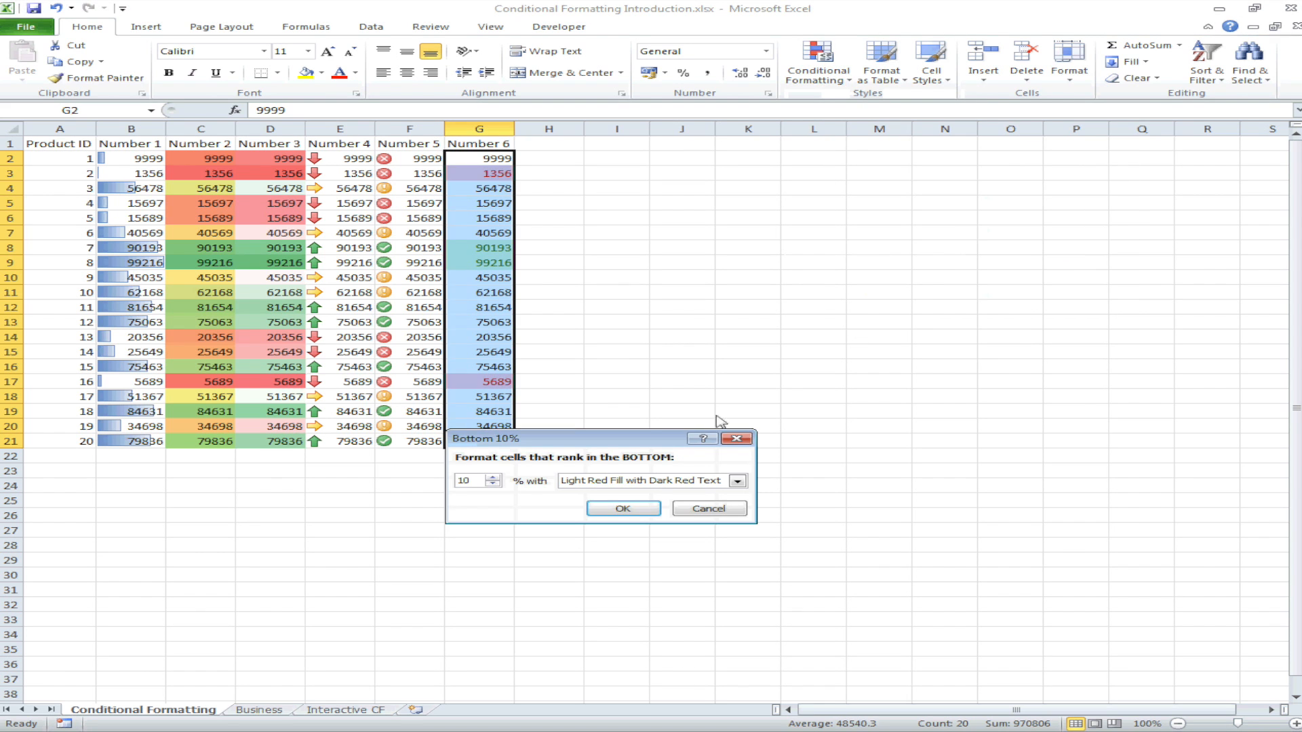
{"action": "left_click", "coordinate": [638, 509]}
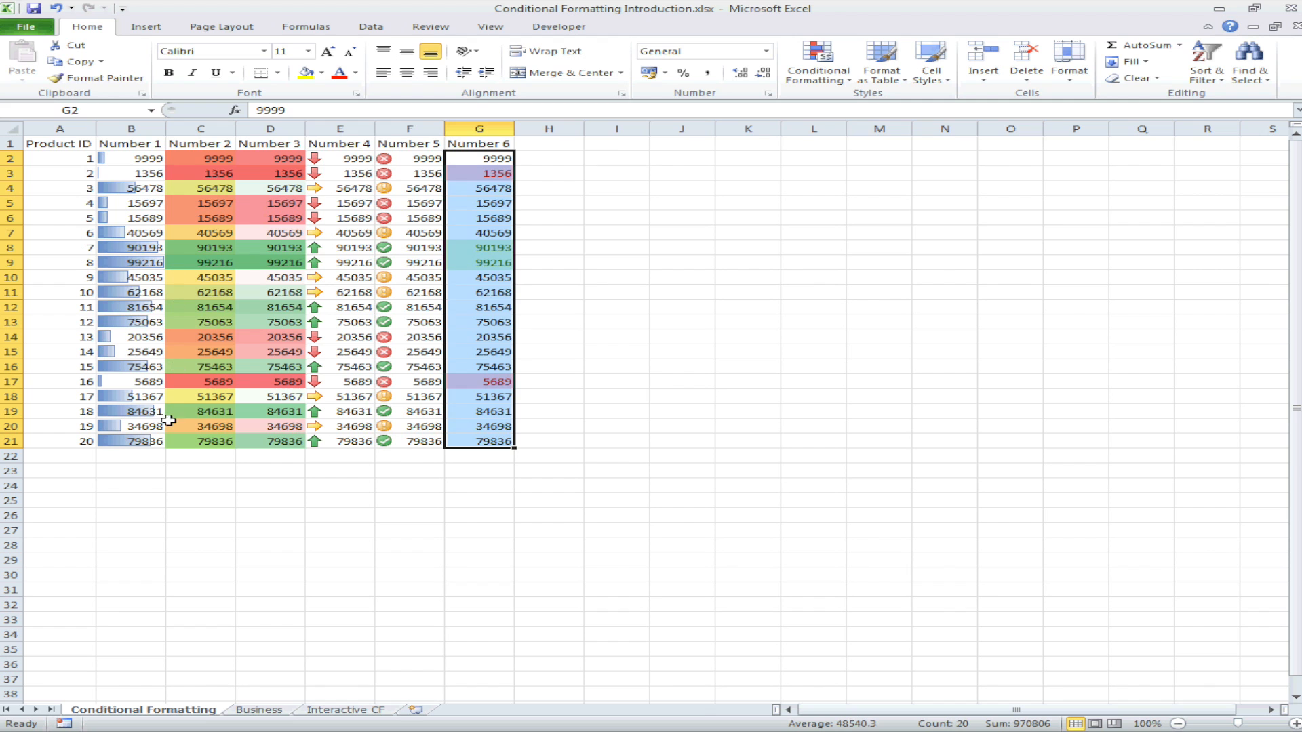
Step: Sort the number range B2:G21 from smallest to largest
{"action": "left_click_drag", "start_coordinate": [126, 158], "coordinate": [132, 442]}
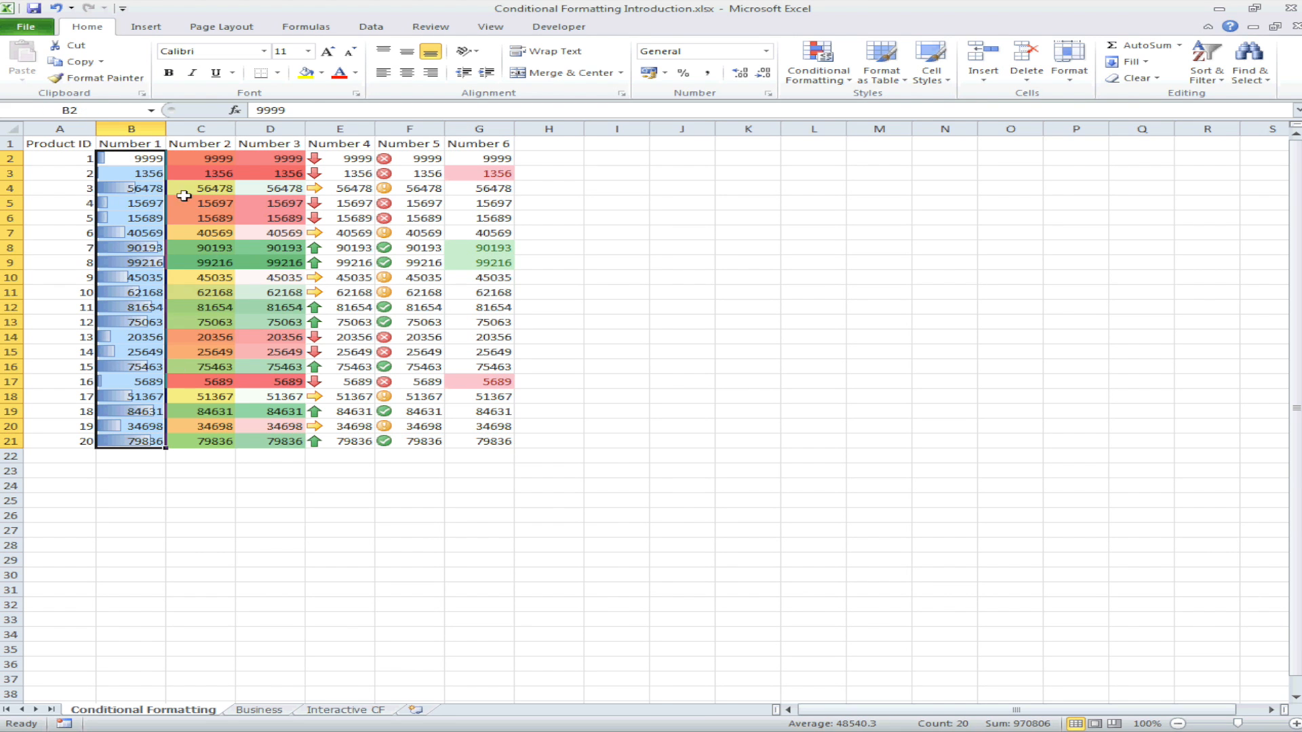
{"action": "left_click_drag", "start_coordinate": [132, 159], "coordinate": [488, 445]}
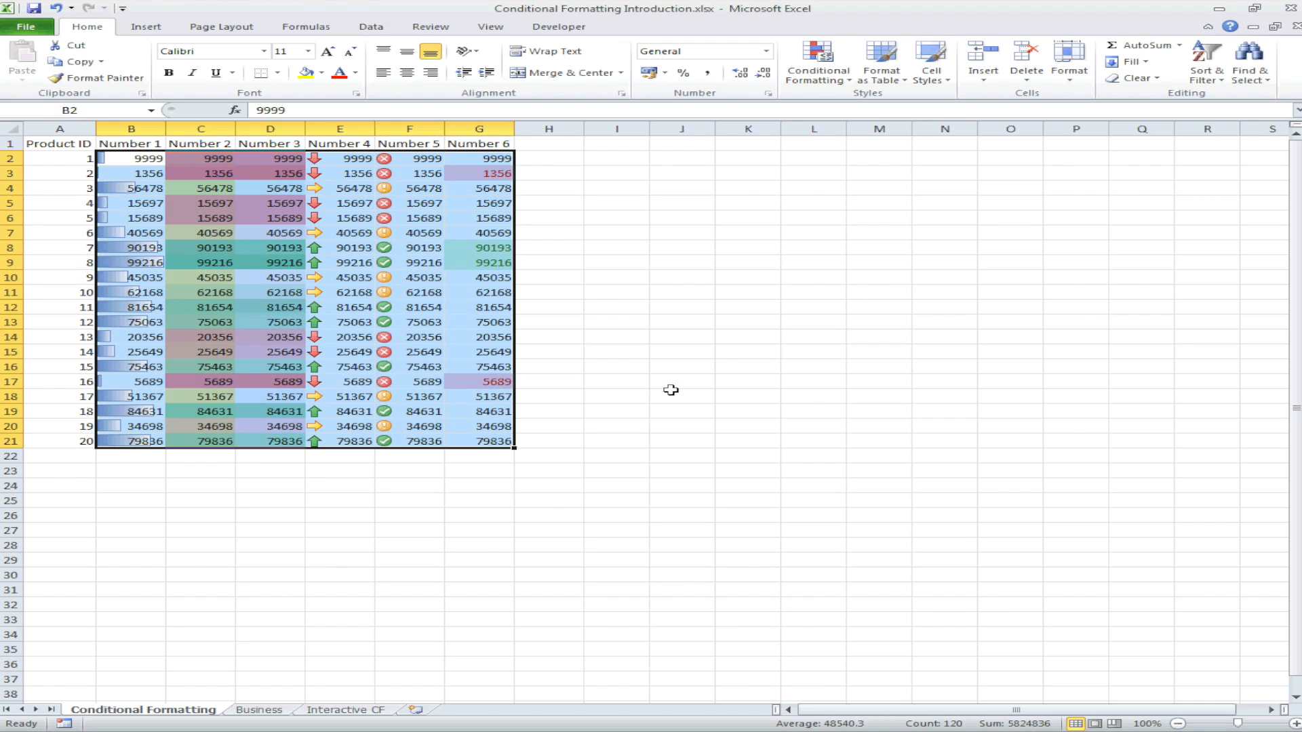
{"action": "left_click", "coordinate": [1211, 79]}
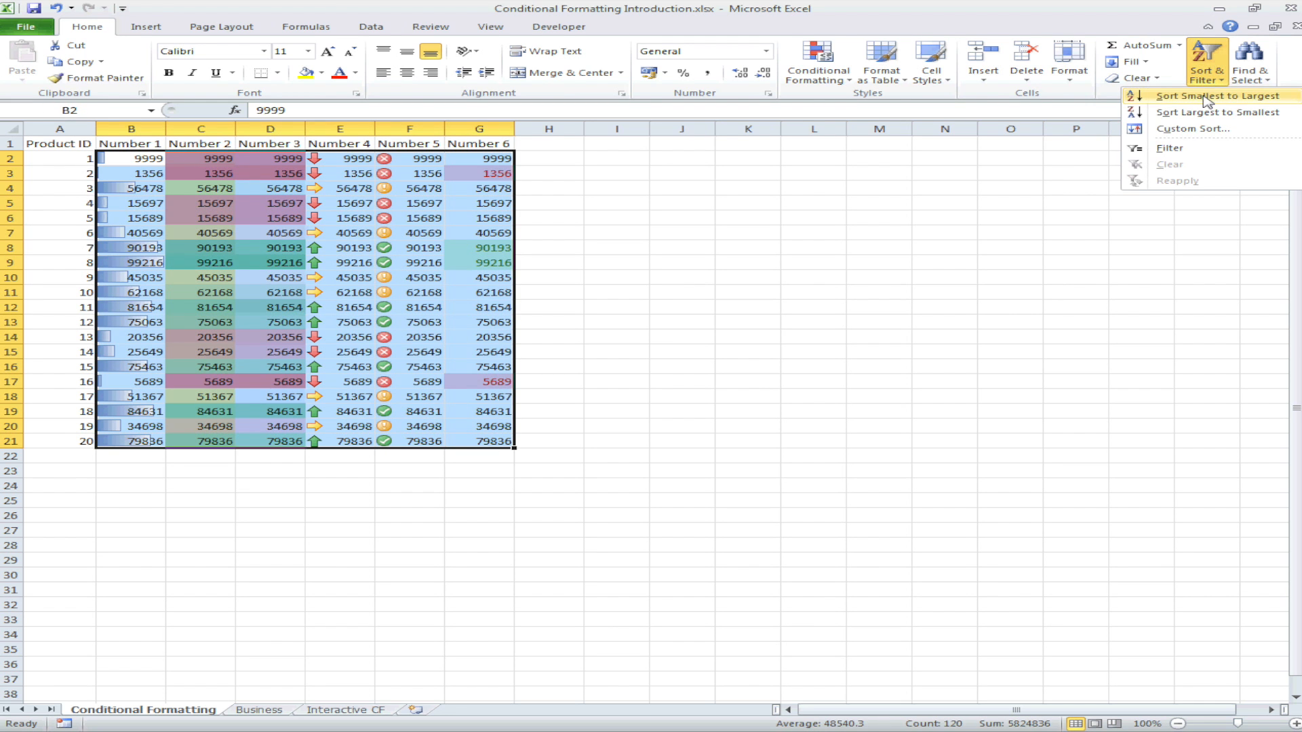
{"action": "left_click", "coordinate": [1206, 97]}
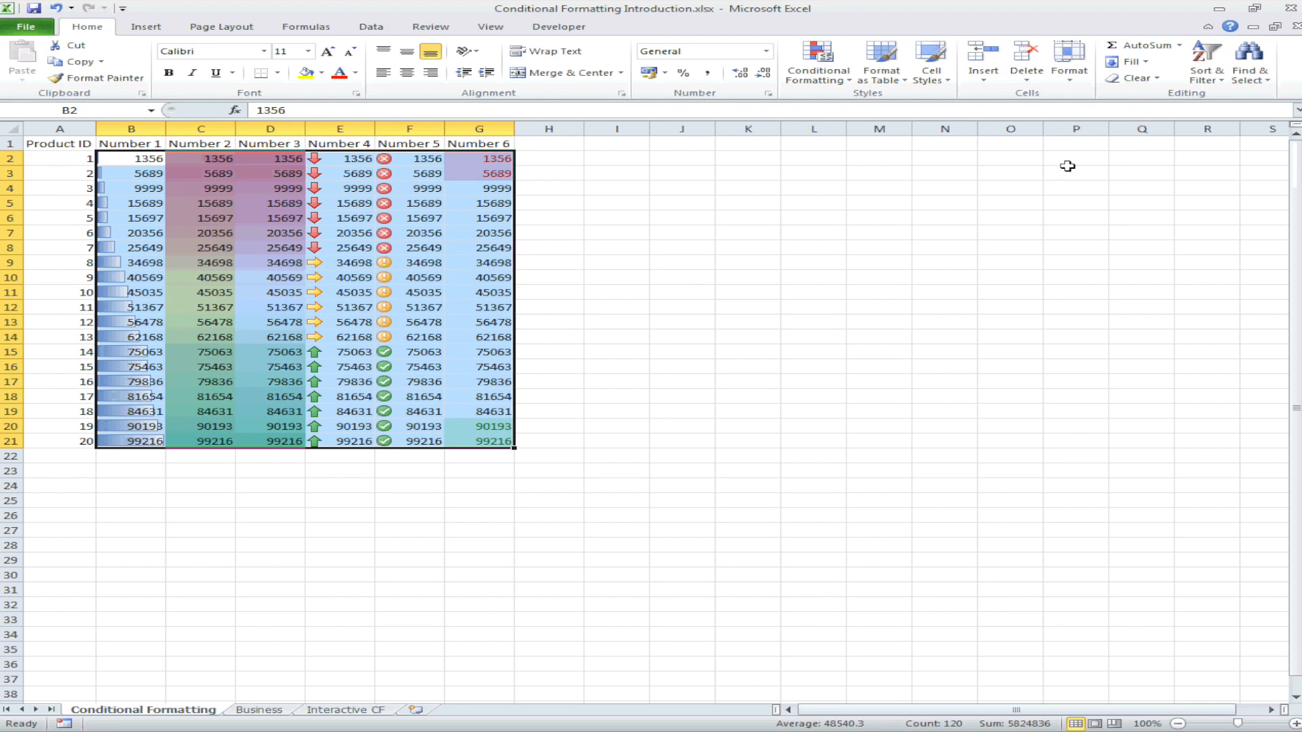
Step: Switch to the Business worksheet
{"action": "left_click", "coordinate": [606, 274]}
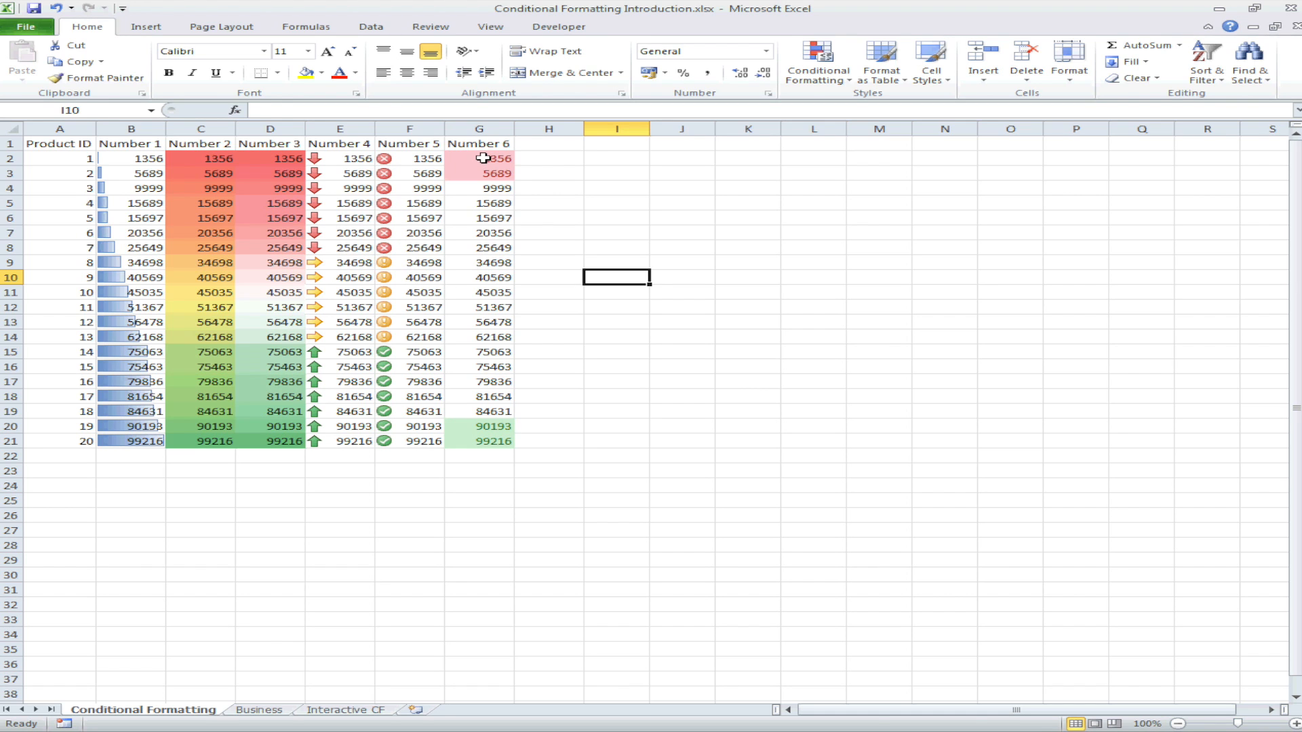
{"action": "left_click_drag", "start_coordinate": [488, 160], "coordinate": [482, 175]}
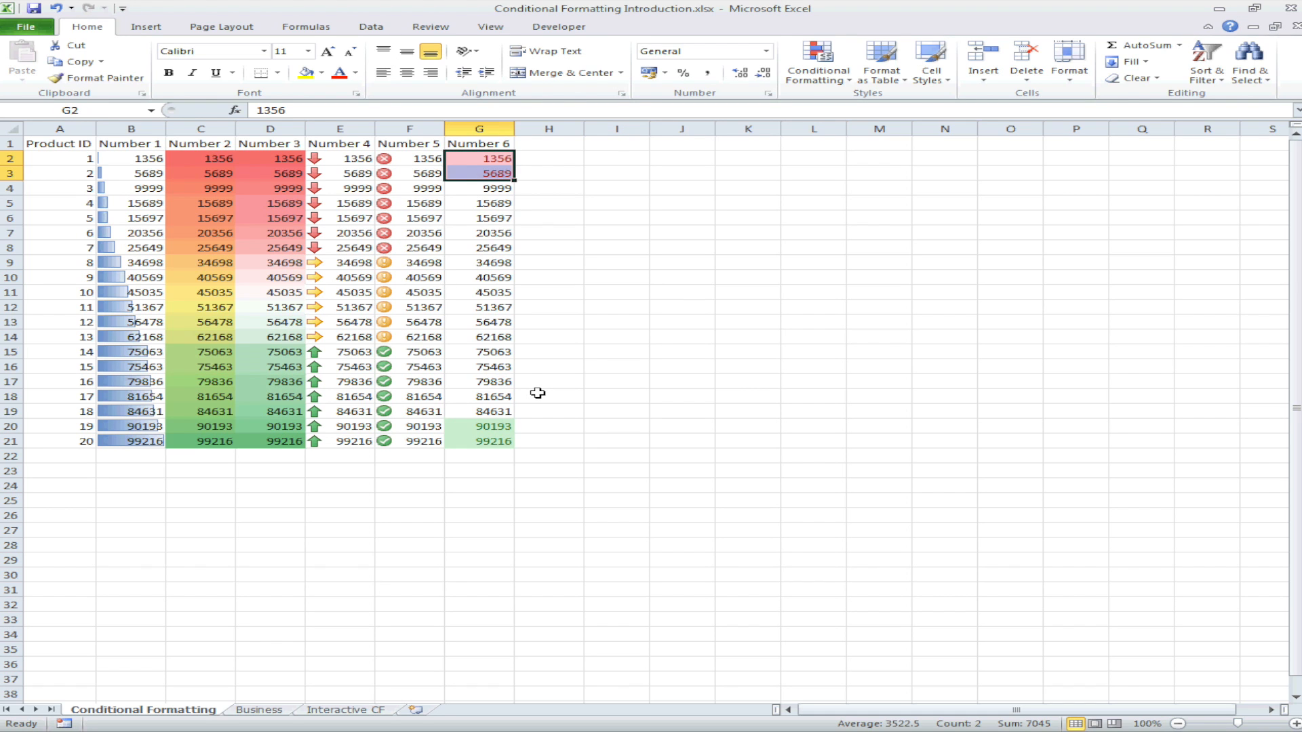
{"action": "left_click", "coordinate": [481, 428]}
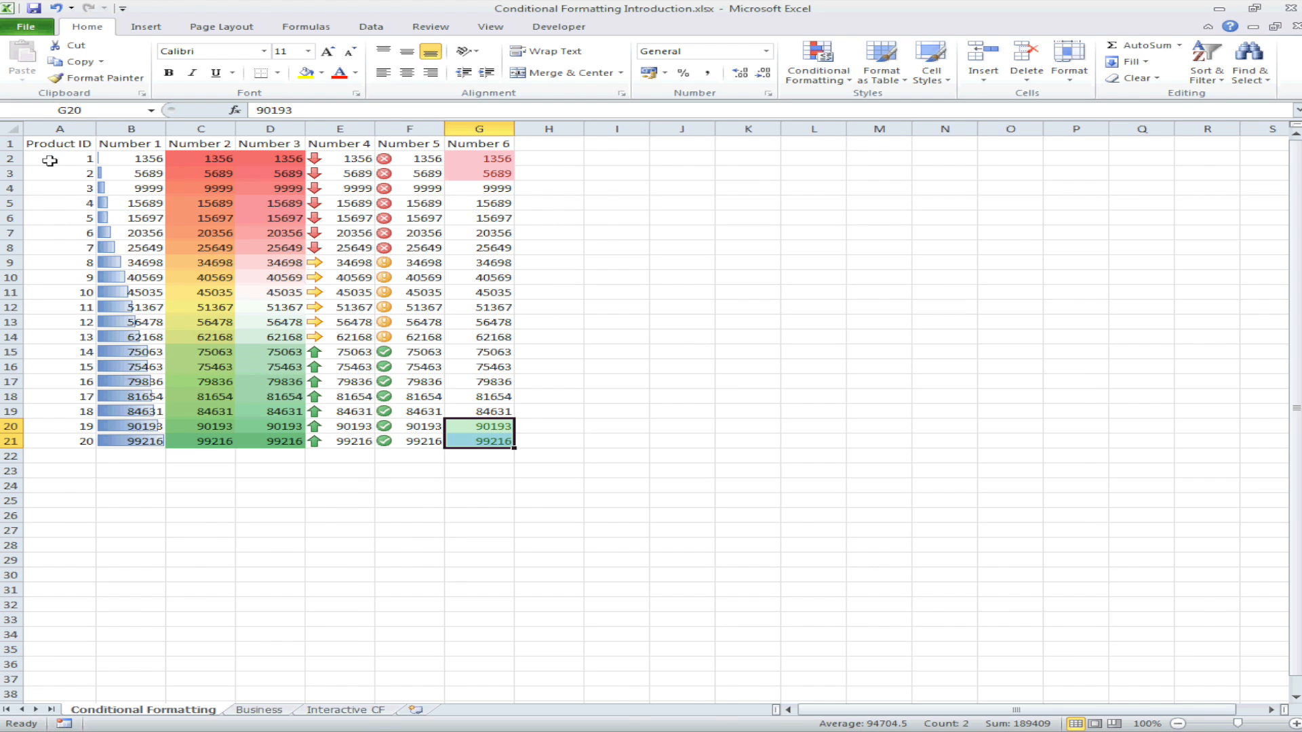
{"action": "key", "text": "ctrl+Page_Down"}
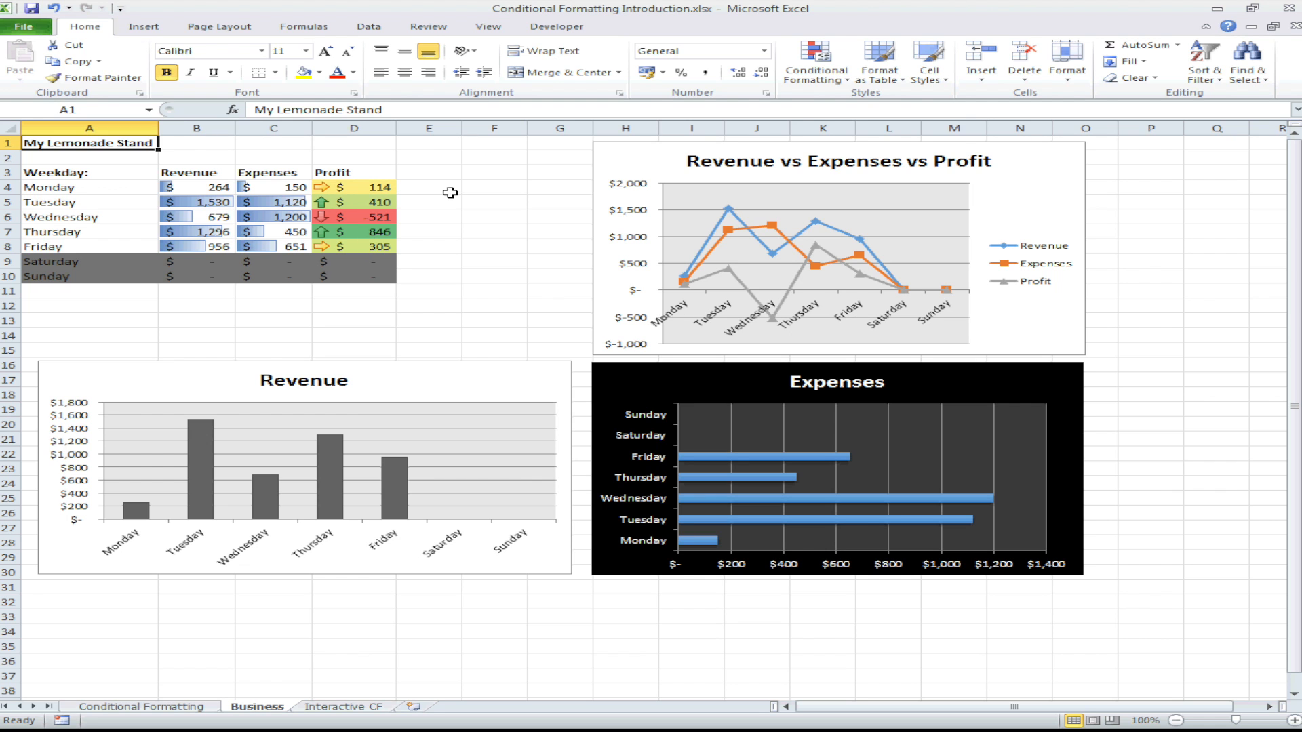
{"action": "left_click", "coordinate": [816, 68]}
{"action": "mouse_move", "coordinate": [935, 211]}
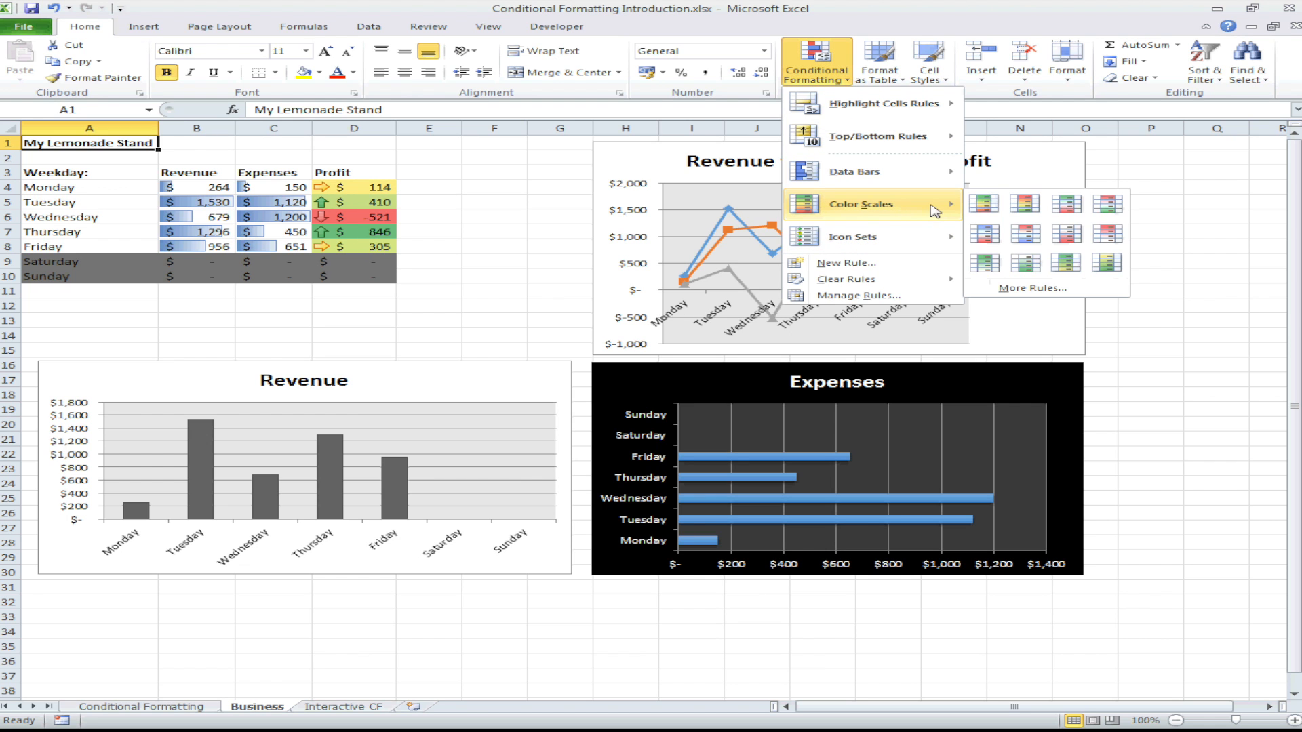
{"action": "mouse_move", "coordinate": [930, 247]}
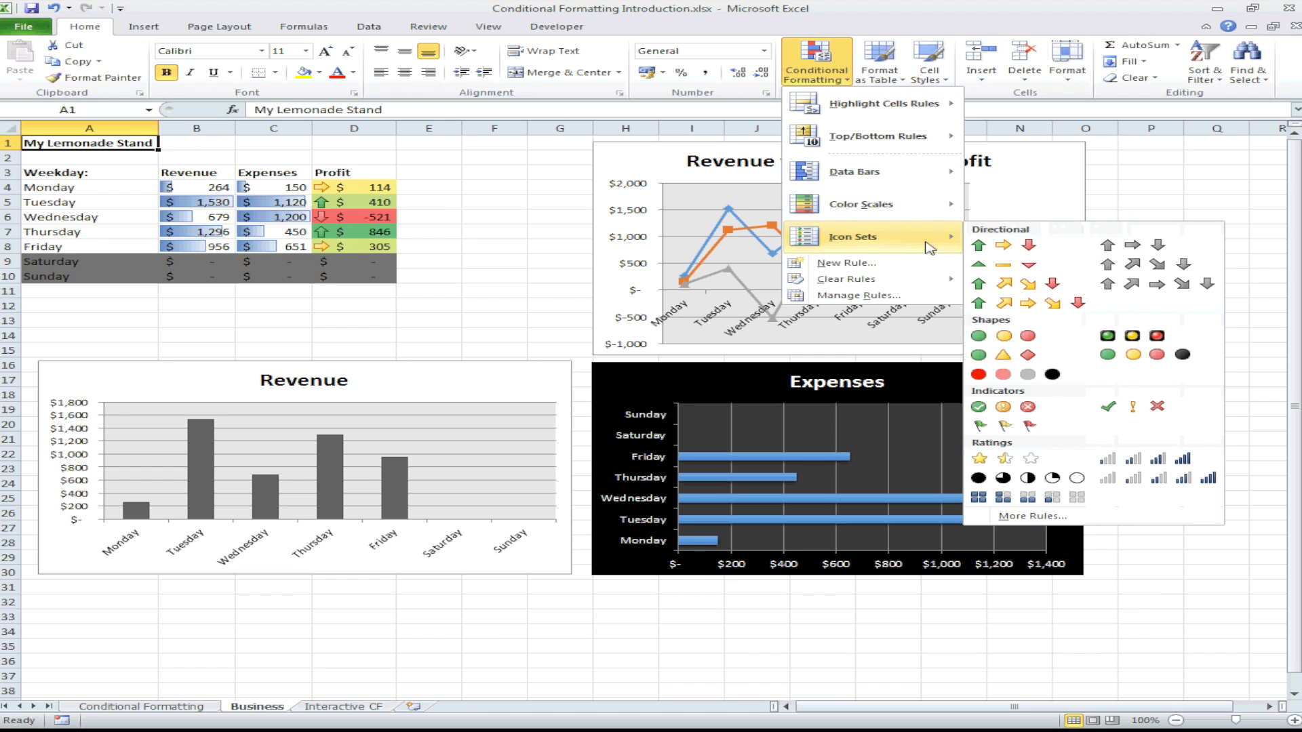
{"action": "left_click", "coordinate": [441, 266]}
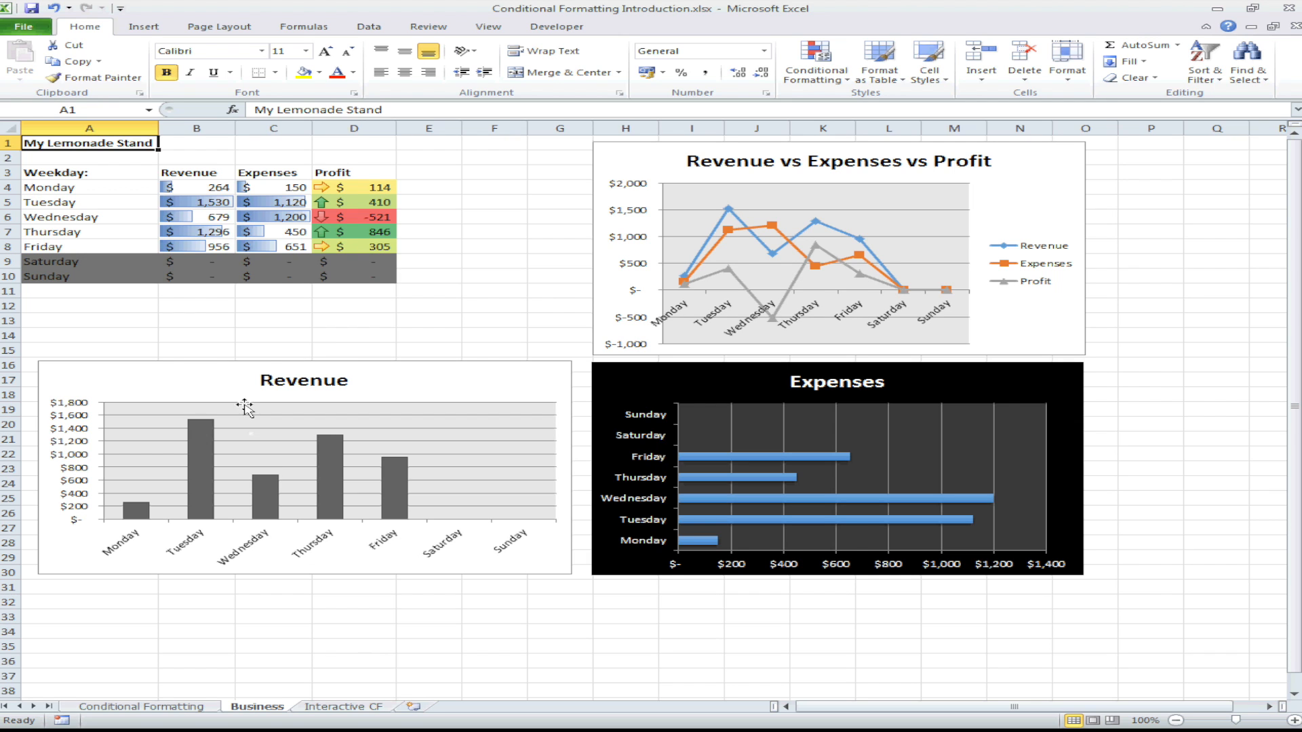
Step: On the Interactive CF worksheet, change the header in A7 to Product Code
{"action": "left_click", "coordinate": [372, 708]}
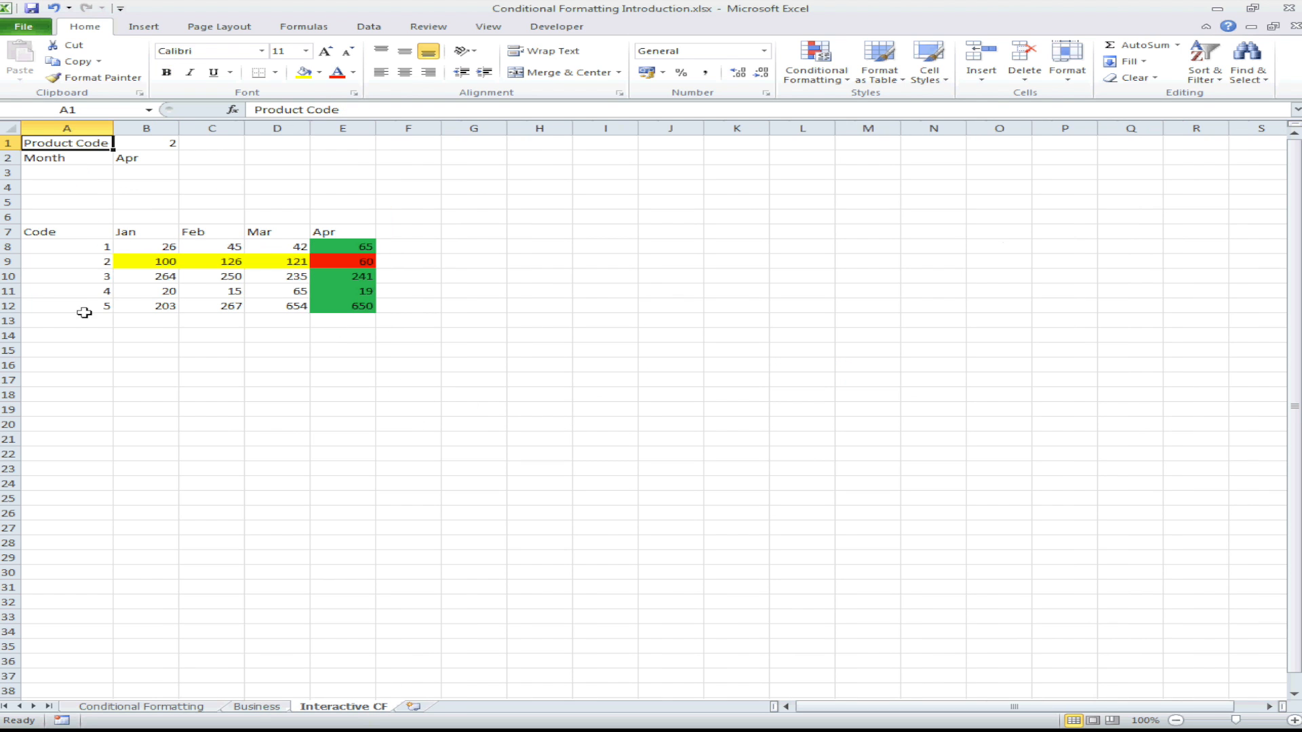
{"action": "left_click", "coordinate": [71, 232]}
{"action": "type", "text": "P"}
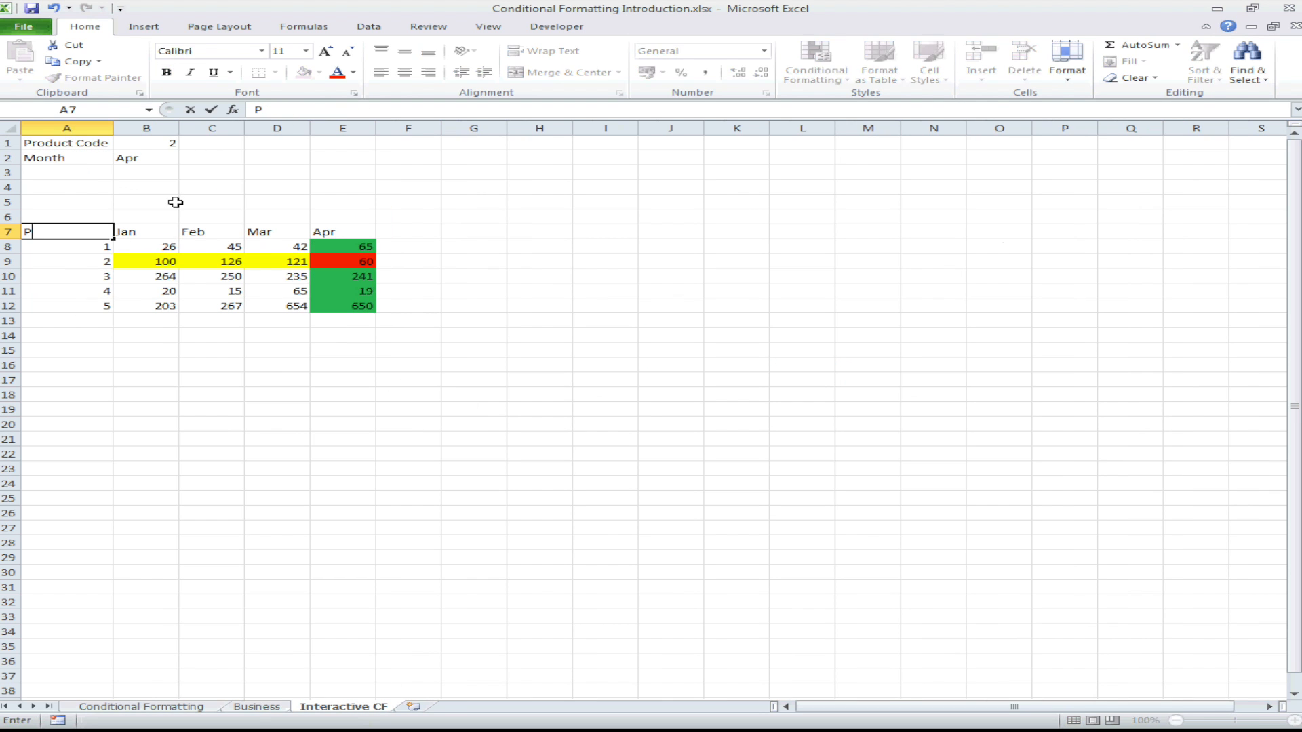
{"action": "type", "text": "roduct Code"}
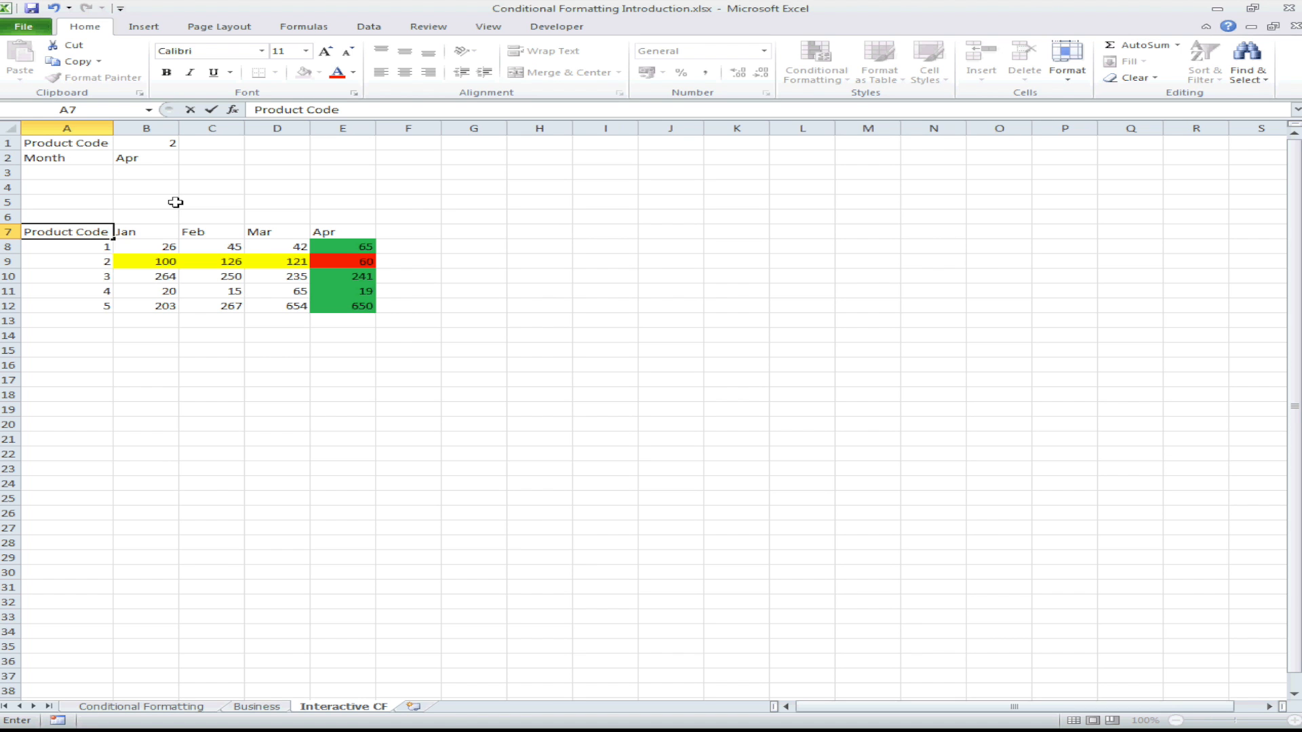
{"action": "key", "text": "Return"}
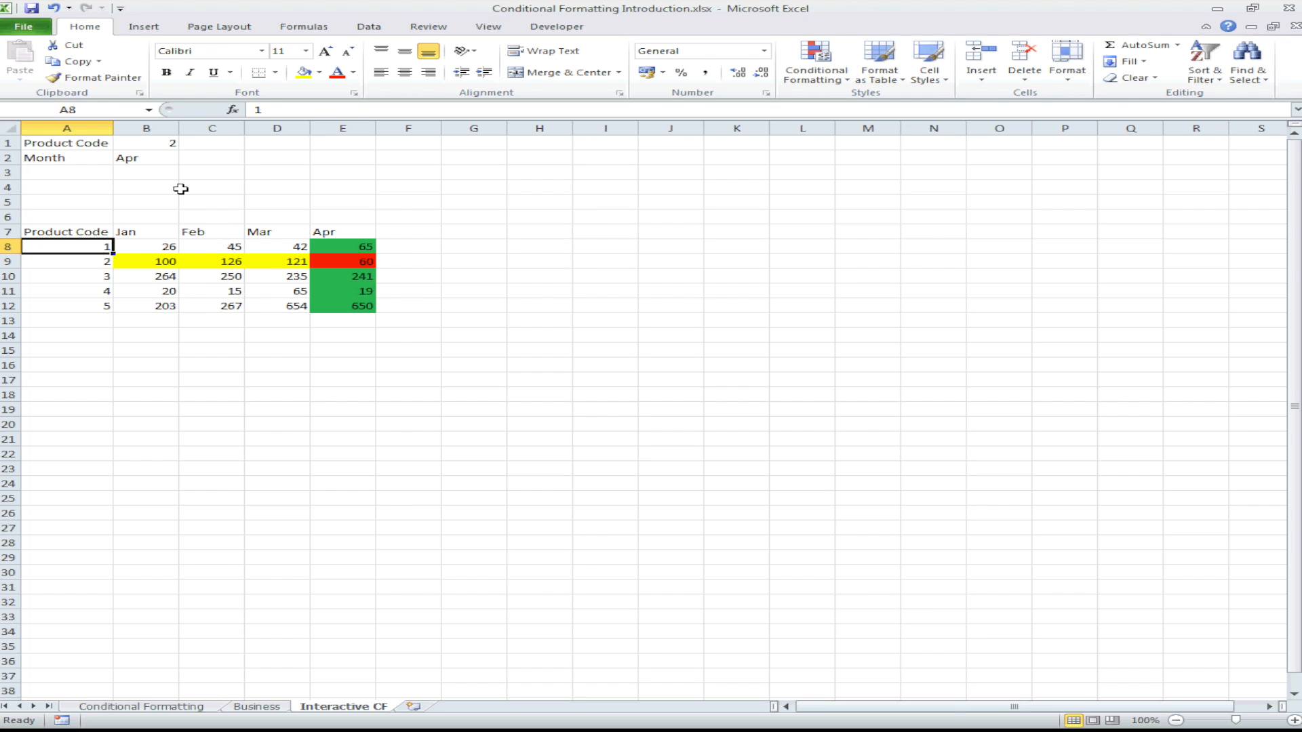
Step: Set the Product Code input in B1 to 4 and choose Feb as the Month in B2
{"action": "left_click", "coordinate": [162, 143]}
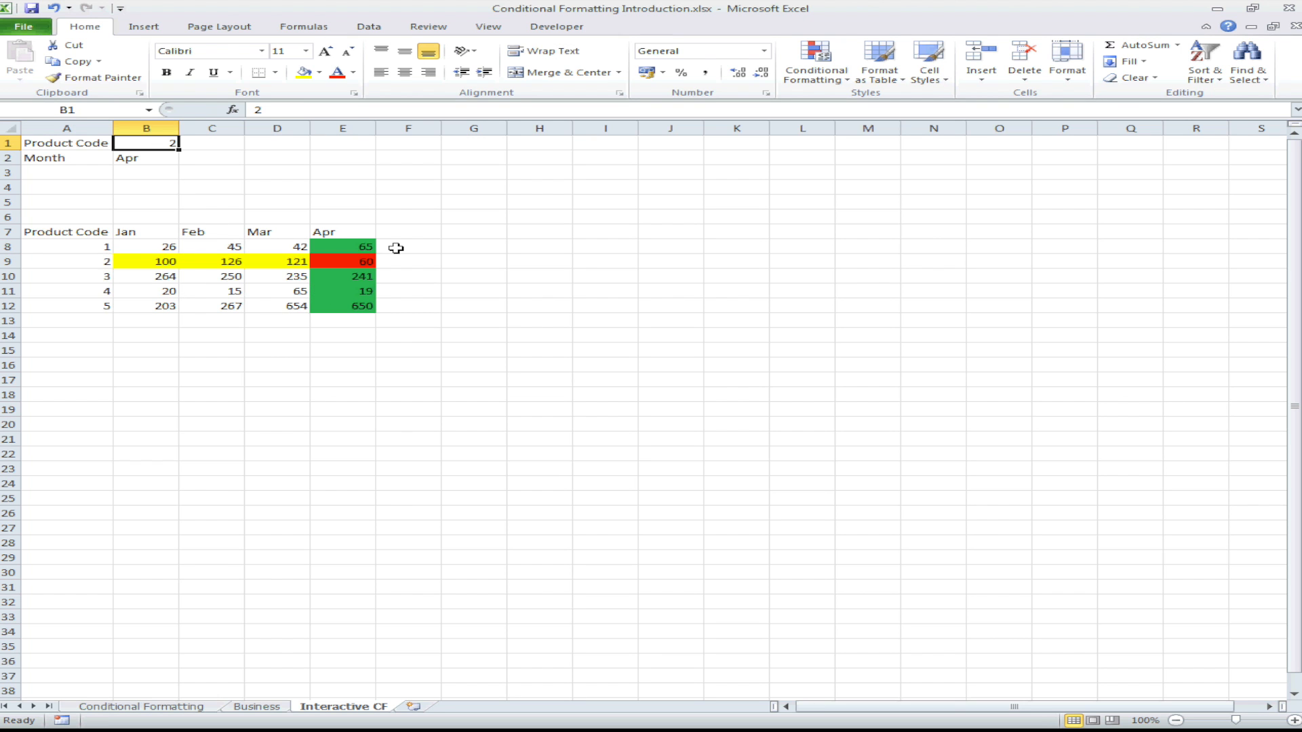
{"action": "type", "text": "4"}
{"action": "key", "text": "Return"}
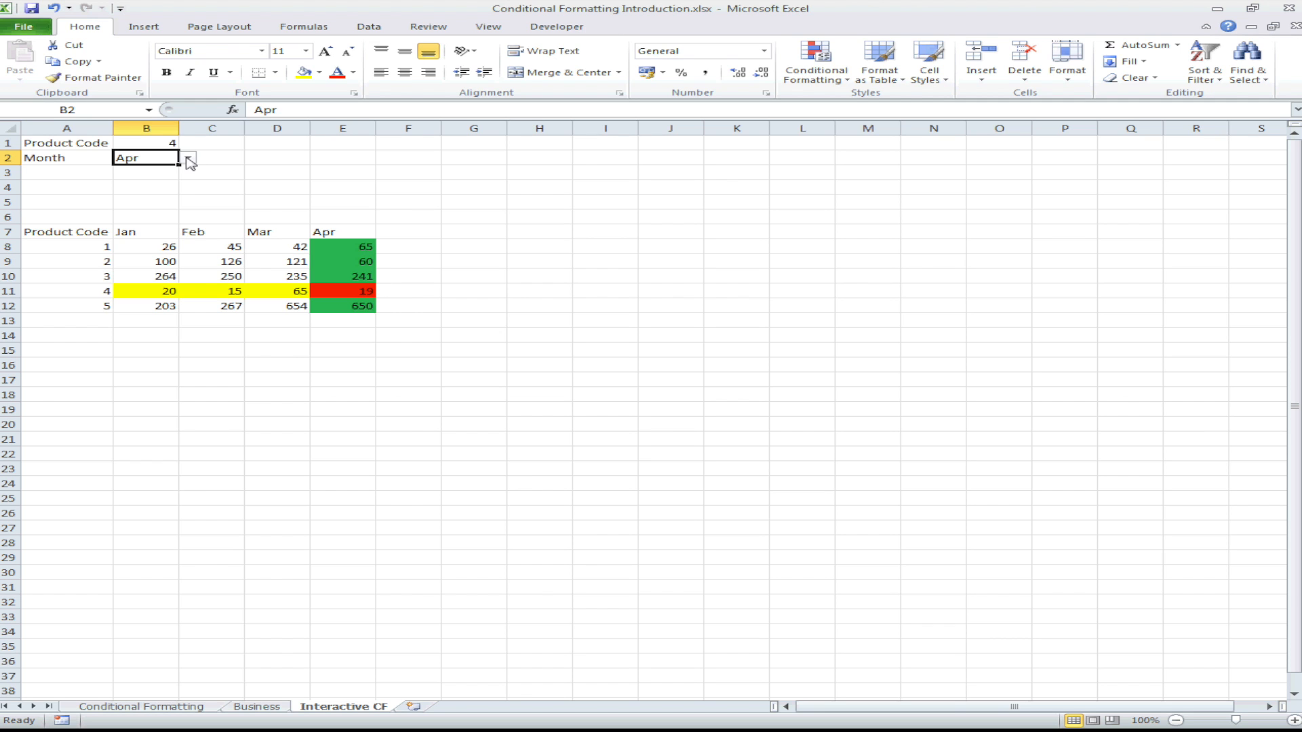
{"action": "left_click", "coordinate": [189, 161]}
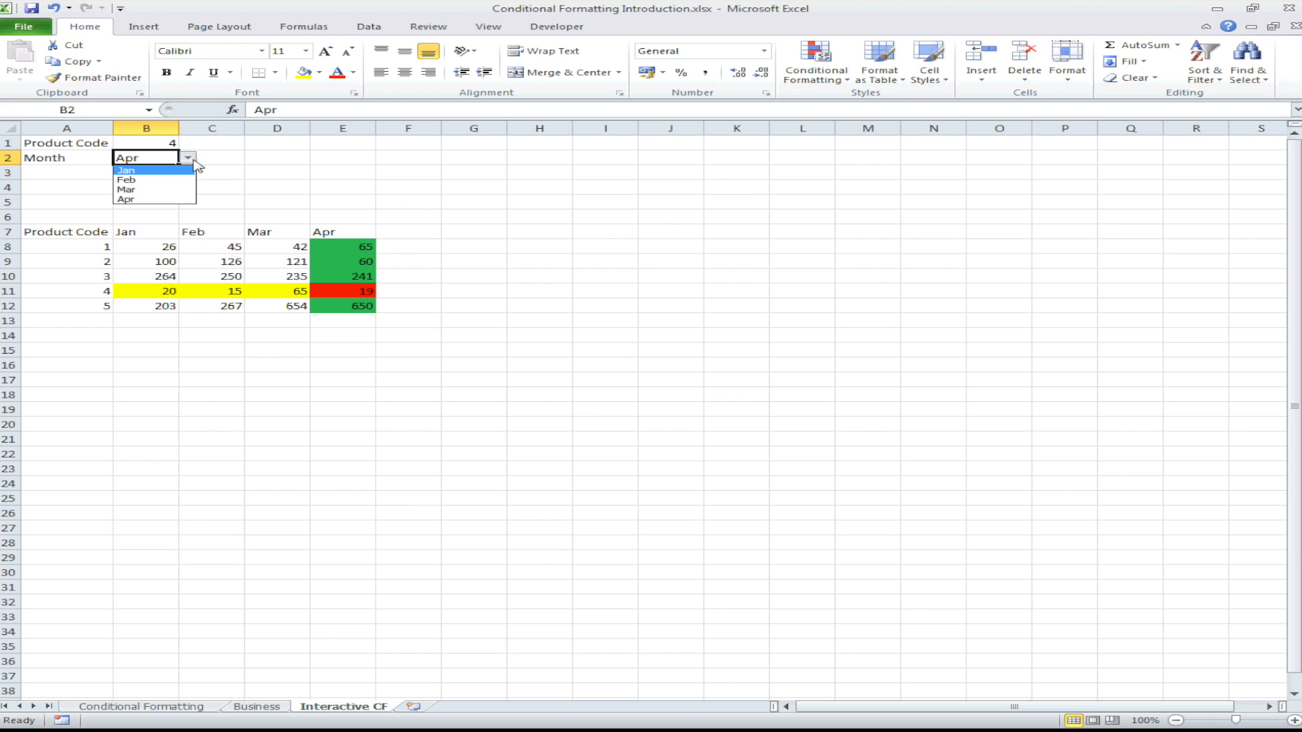
{"action": "left_click", "coordinate": [172, 180]}
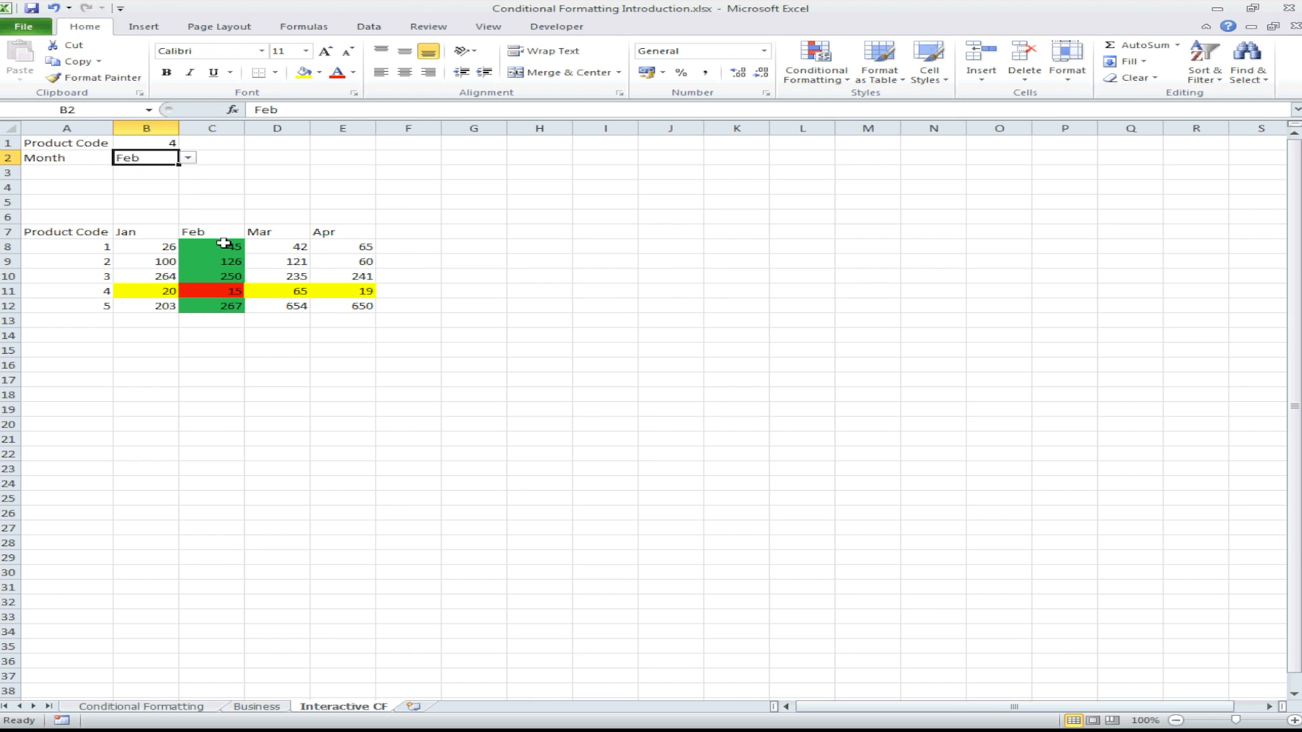